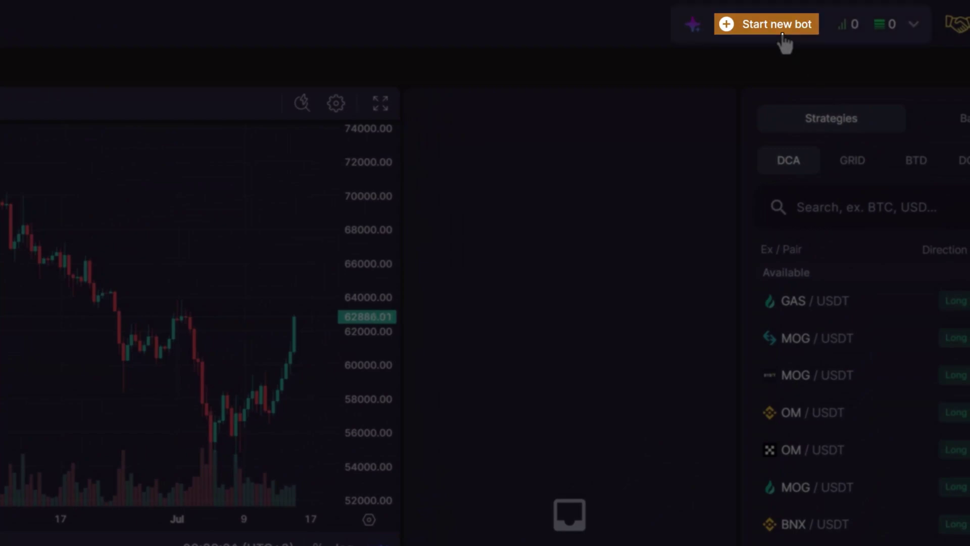
# - Set up a BTC/USDT DCA bot, toggling Long/Short and adjusting the investment, then launch it
pyautogui.click(782, 34)
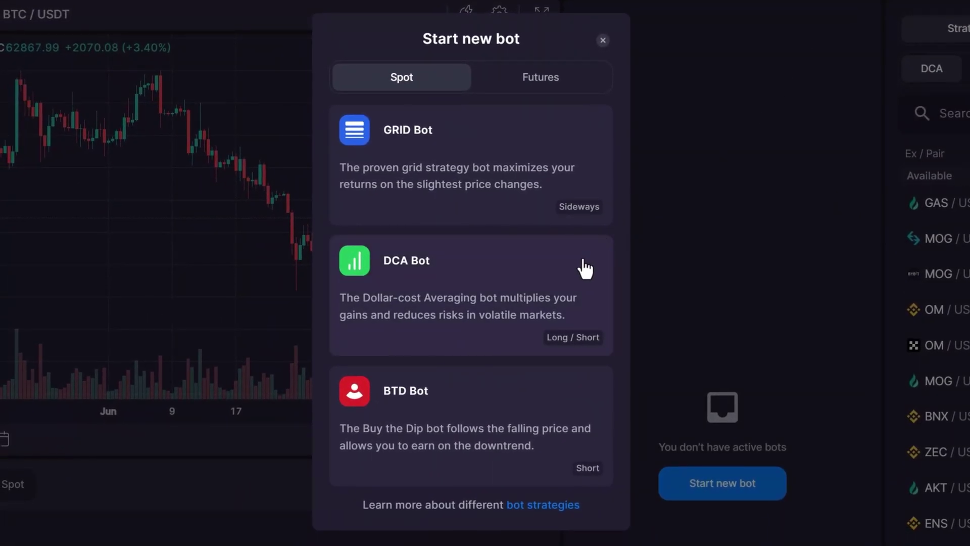
pyautogui.click(585, 267)
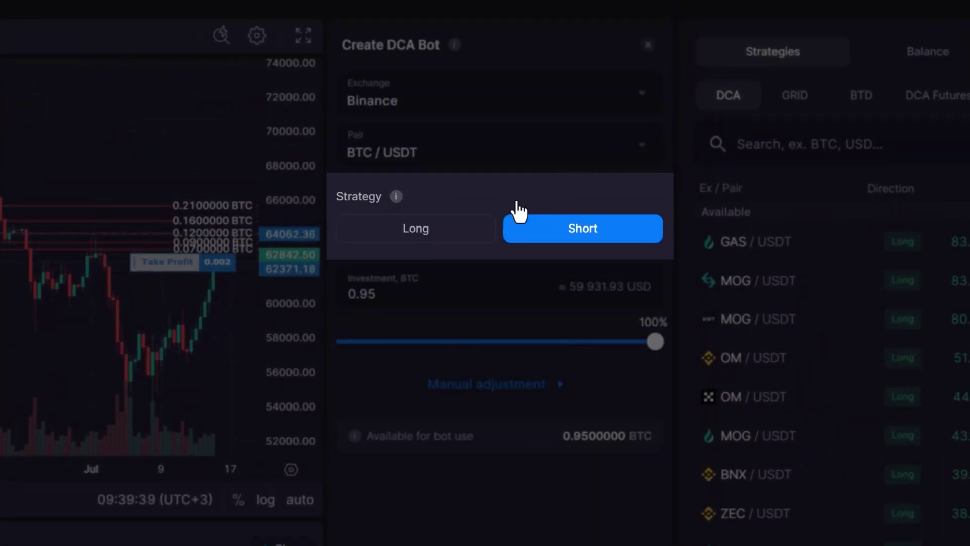
pyautogui.click(465, 234)
pyautogui.click(556, 235)
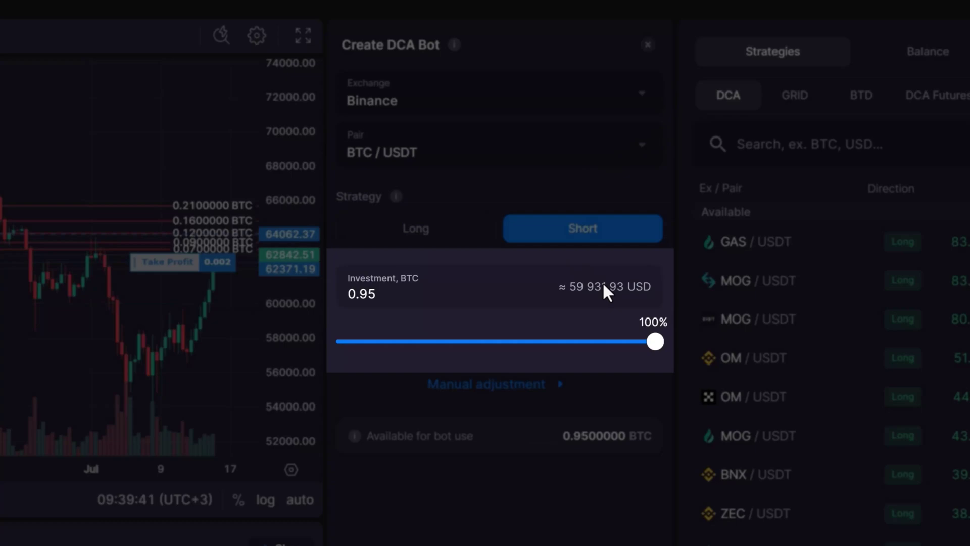
pyautogui.moveTo(659, 350); pyautogui.dragTo(586, 356)
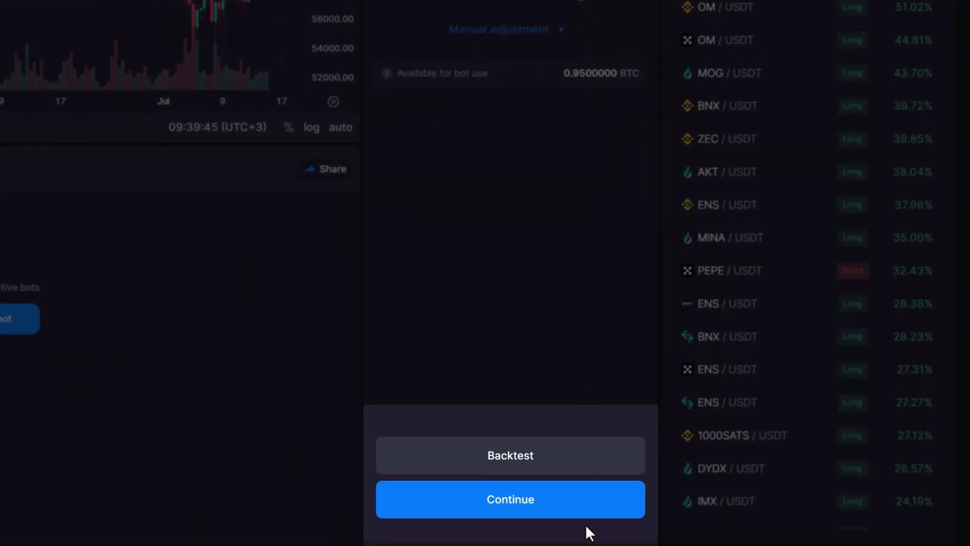
pyautogui.click(583, 515)
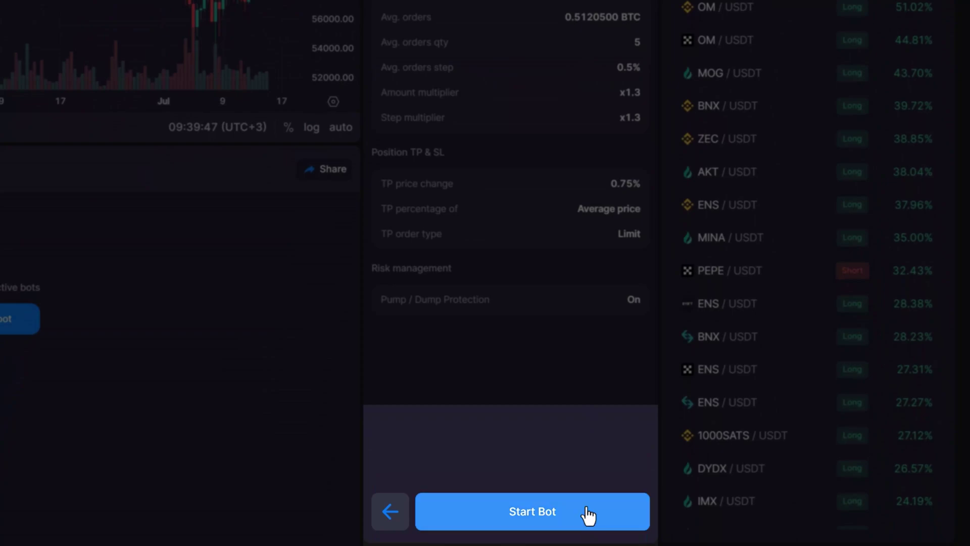
pyautogui.click(588, 513)
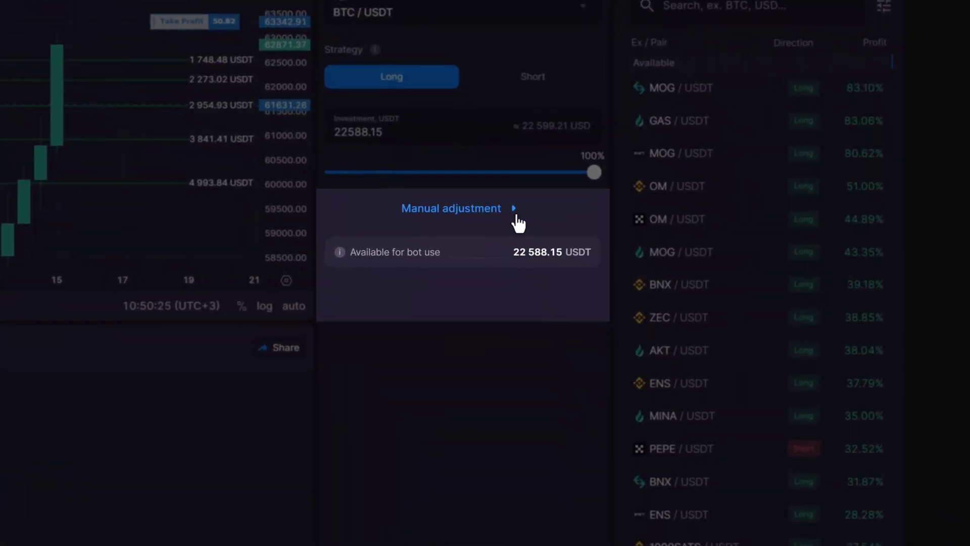
# - Expand Manual adjustment and Bot settings to show the base order and 5 averaging orders at 0.5%
pyautogui.click(514, 210)
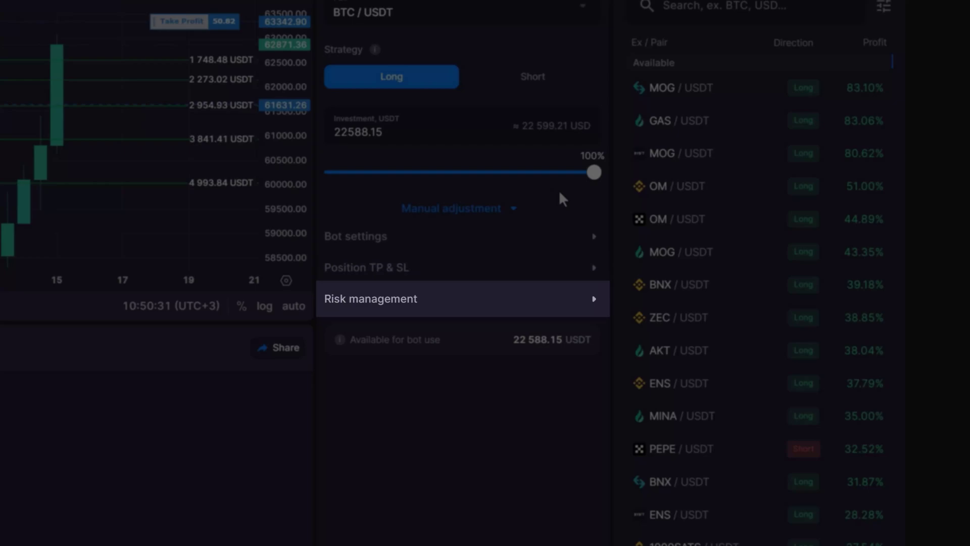
pyautogui.click(594, 236)
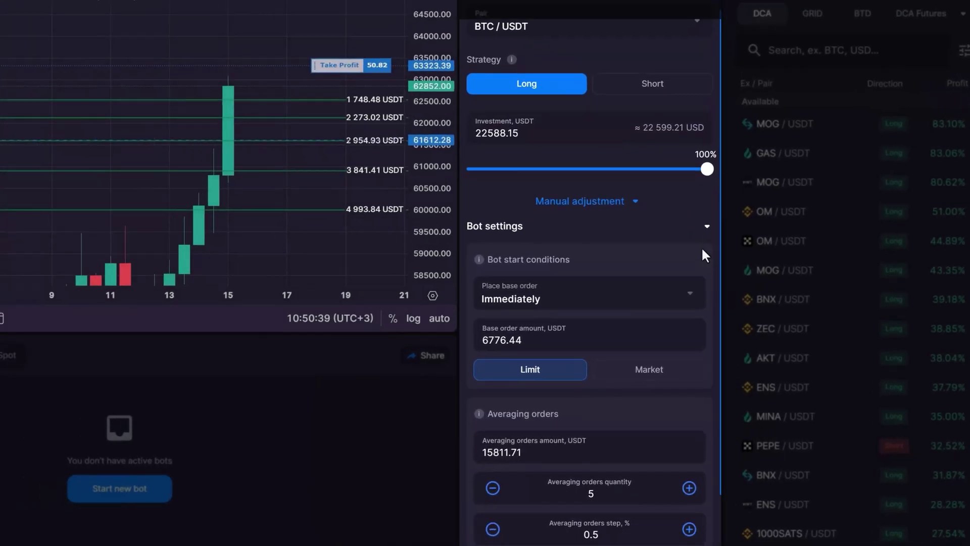
pyautogui.scroll(-4, 701, 247)
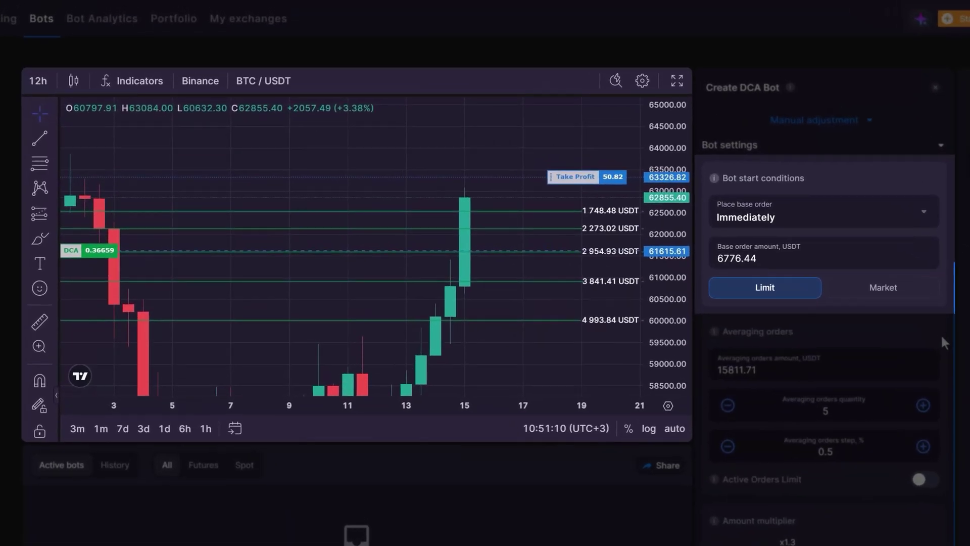
# - Make the base order start by indicator signal, adding RSI as the signal
pyautogui.click(924, 218)
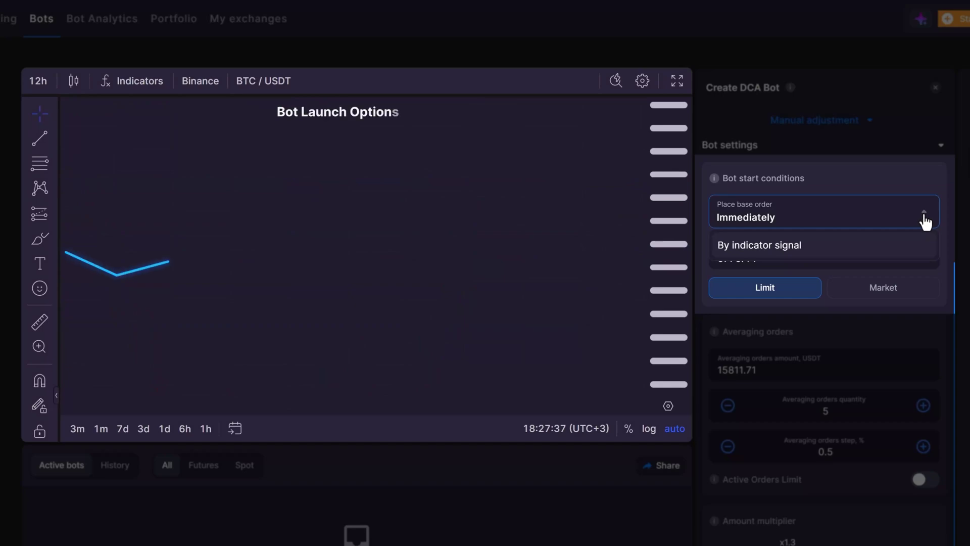
pyautogui.click(924, 220)
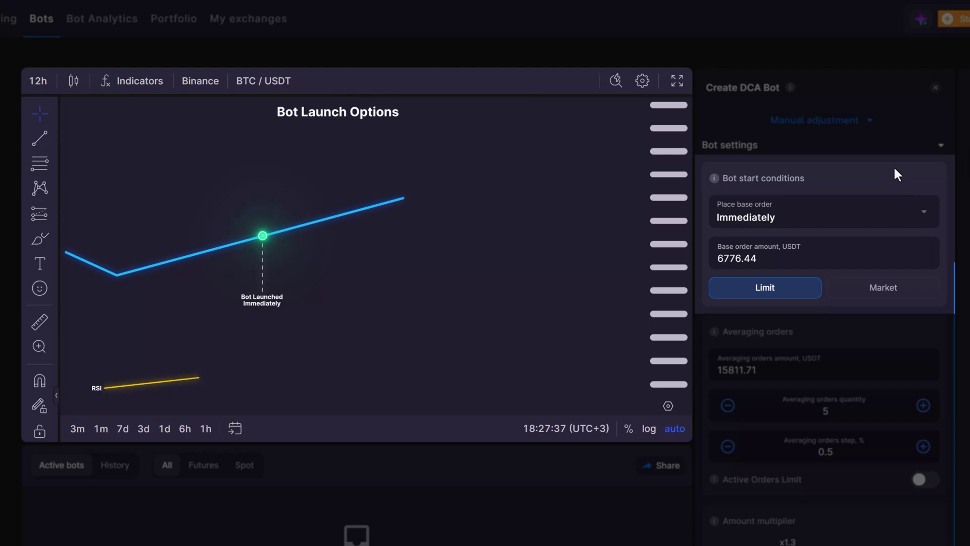
pyautogui.click(924, 219)
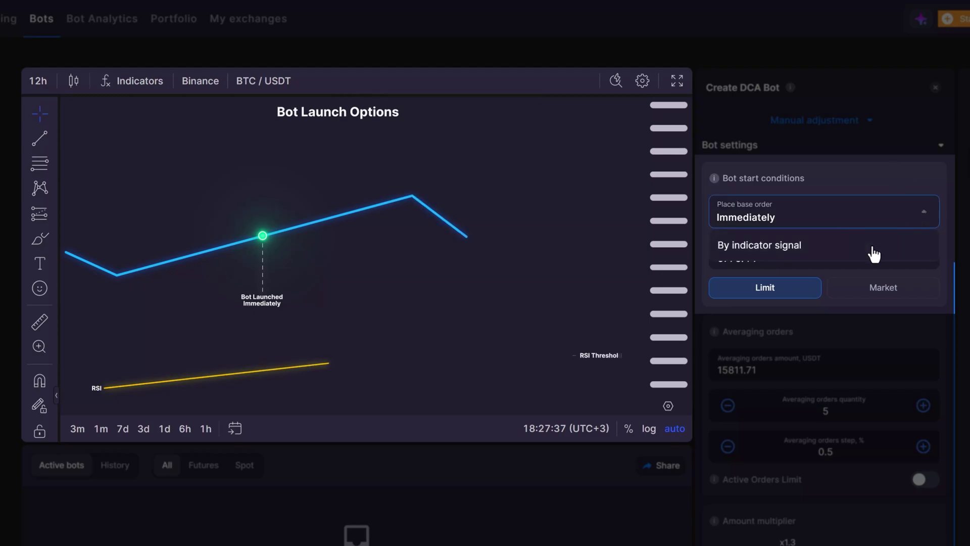
pyautogui.click(814, 249)
pyautogui.click(873, 264)
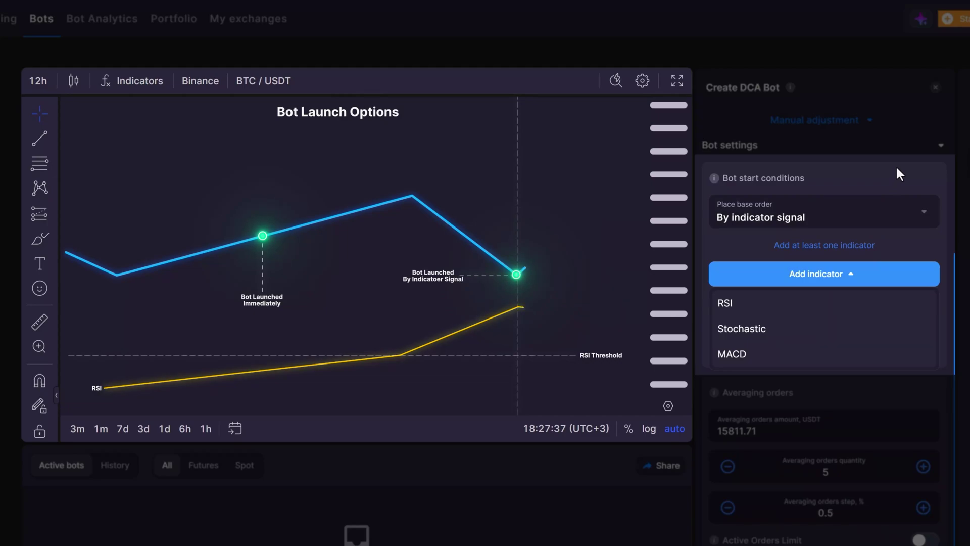
pyautogui.click(768, 305)
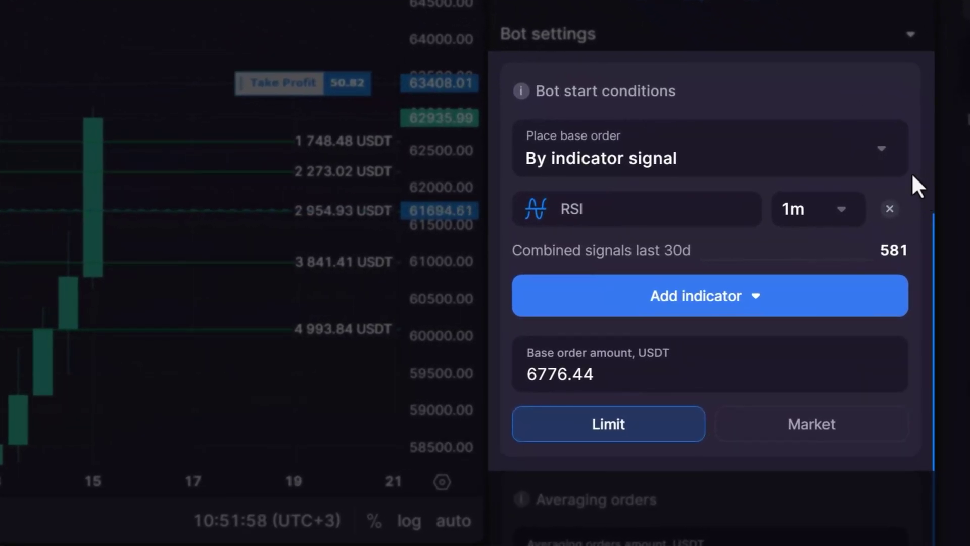
# - Try a 30m RSI timeframe, then set it back to 1m
pyautogui.click(847, 207)
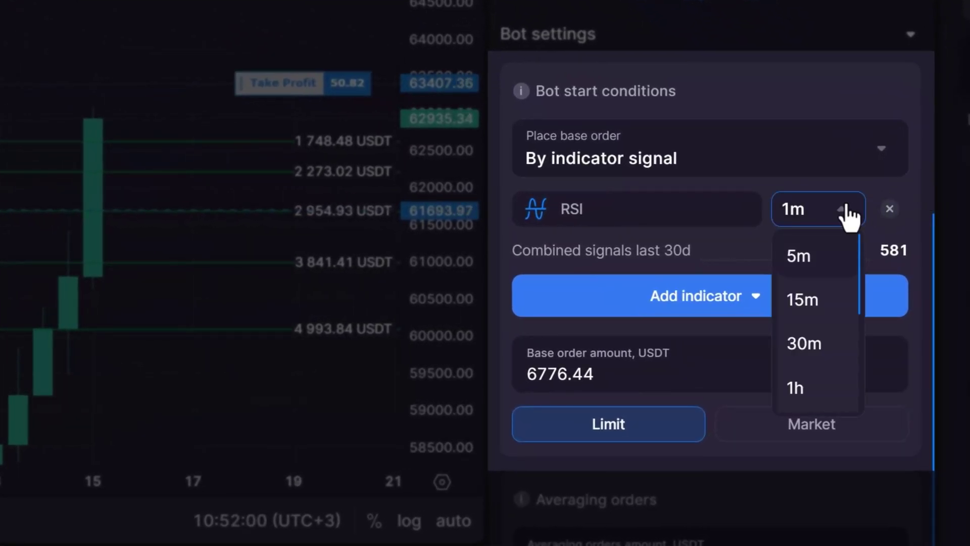
pyautogui.click(836, 345)
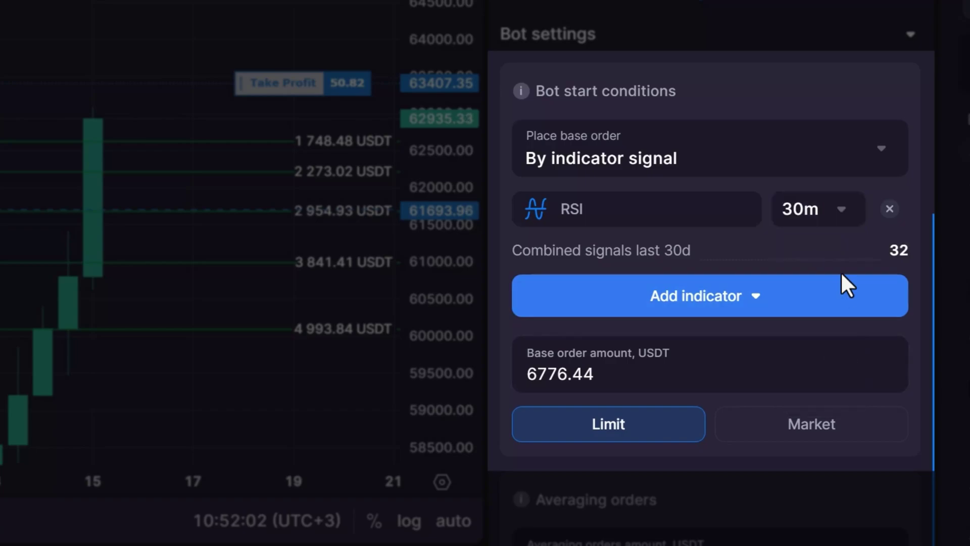
pyautogui.click(845, 216)
pyautogui.click(833, 258)
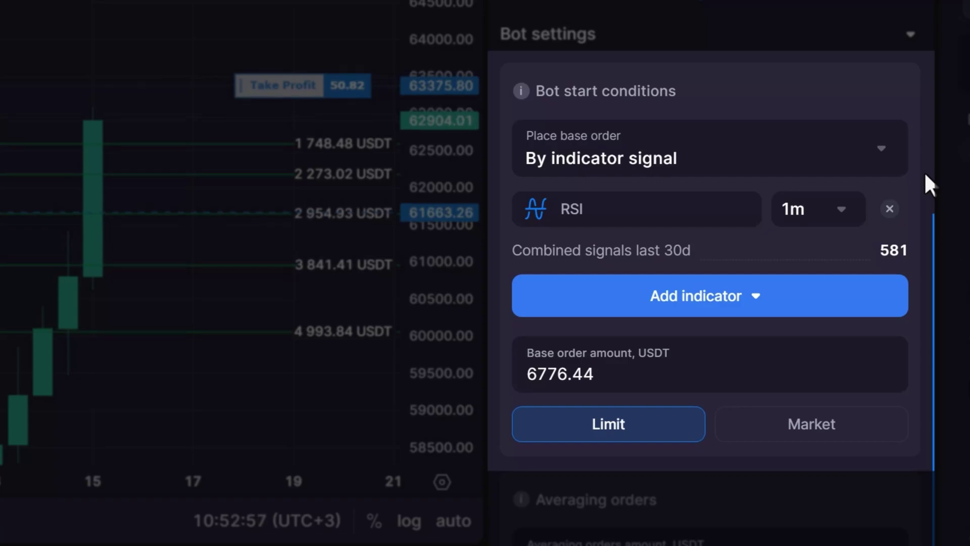
pyautogui.click(882, 153)
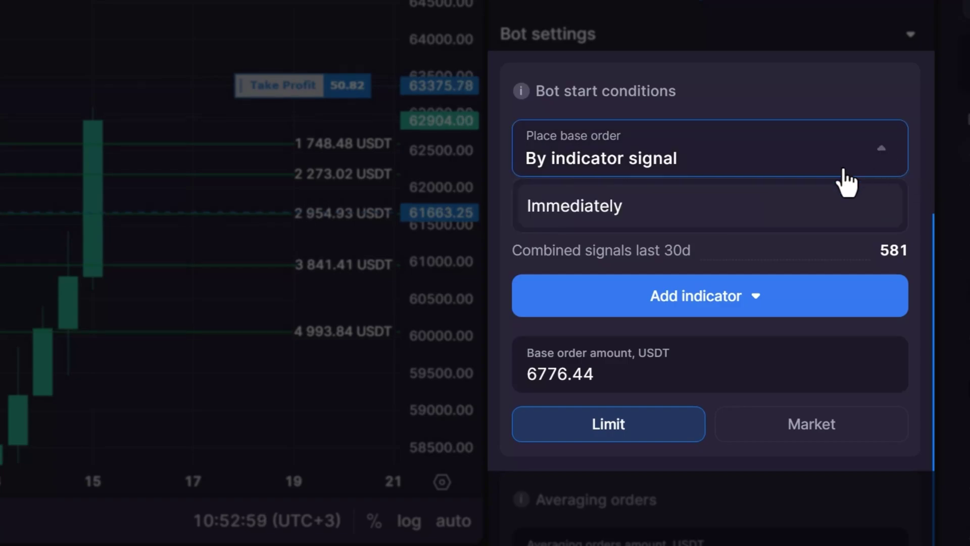
# - Switch base order placement back to Immediately, dropping the RSI condition
pyautogui.click(775, 206)
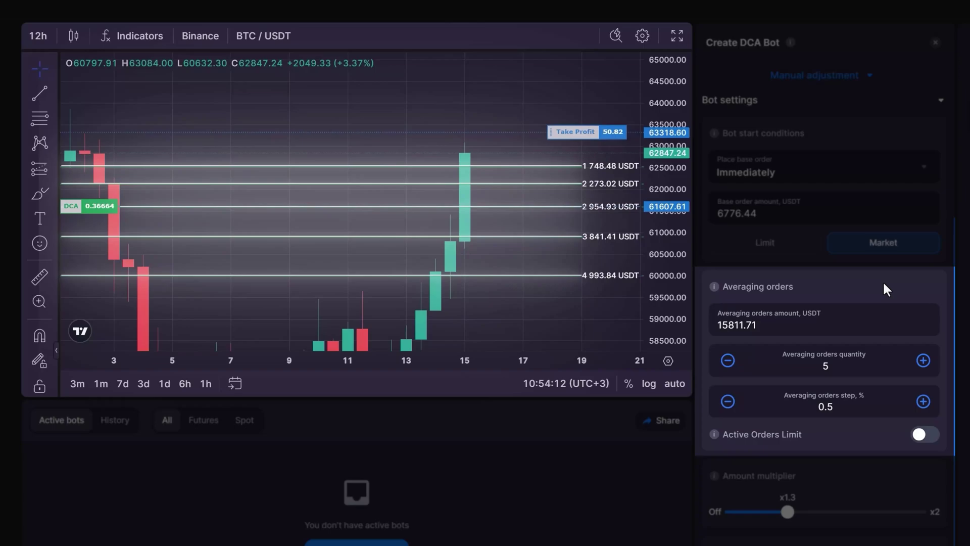
# - Set the averaging orders amount to 1000, keep quantity at 5, and raise the step to 0.7%
pyautogui.doubleClick(771, 325)
pyautogui.write('1000')
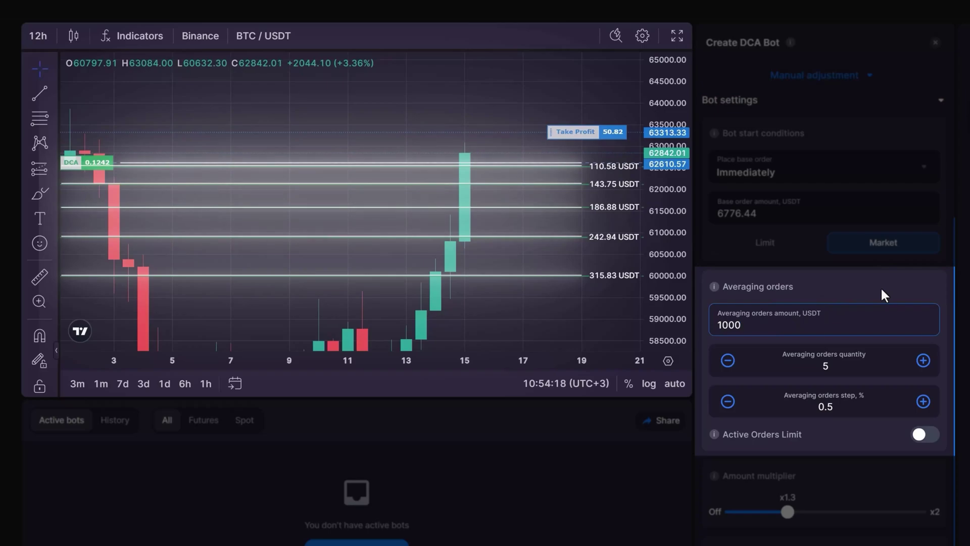
pyautogui.click(923, 360)
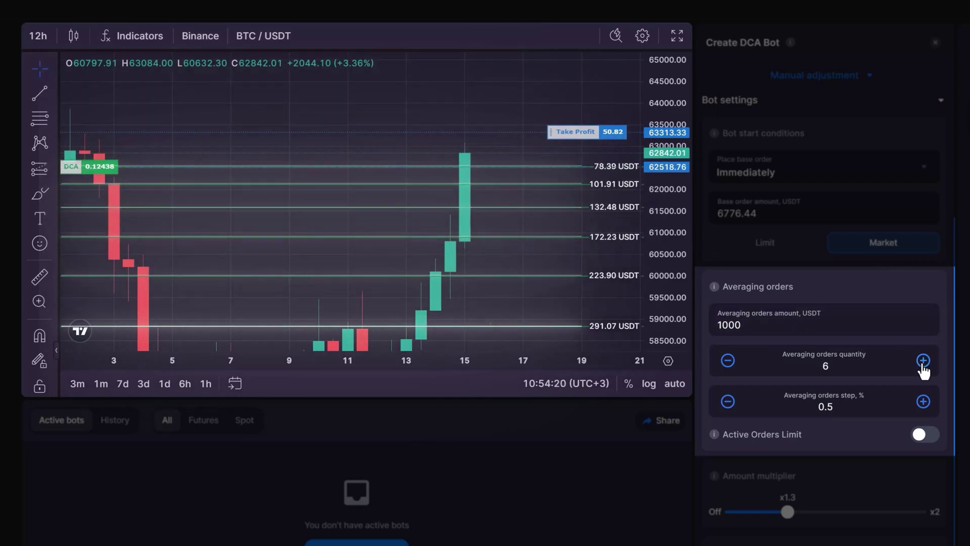
pyautogui.click(727, 361)
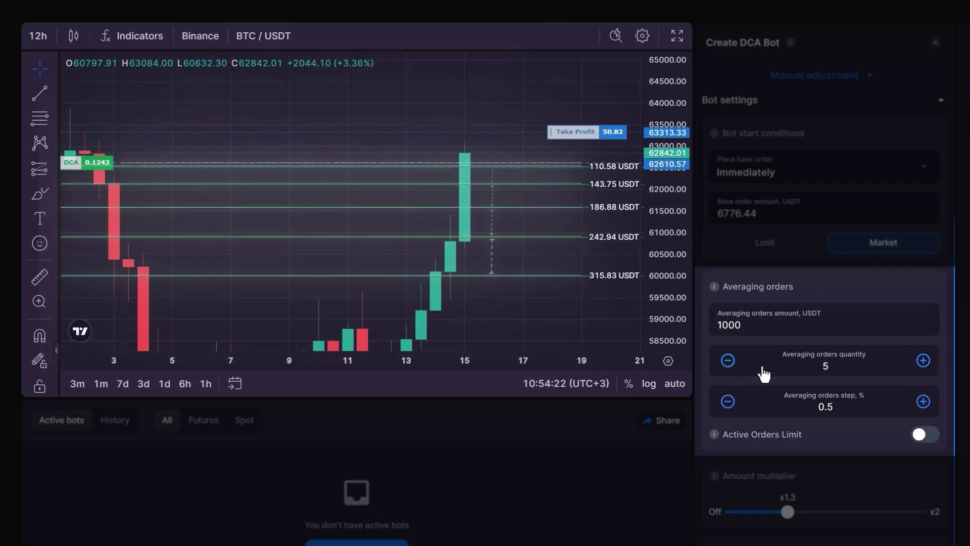
pyautogui.click(923, 401)
pyautogui.click(923, 401)
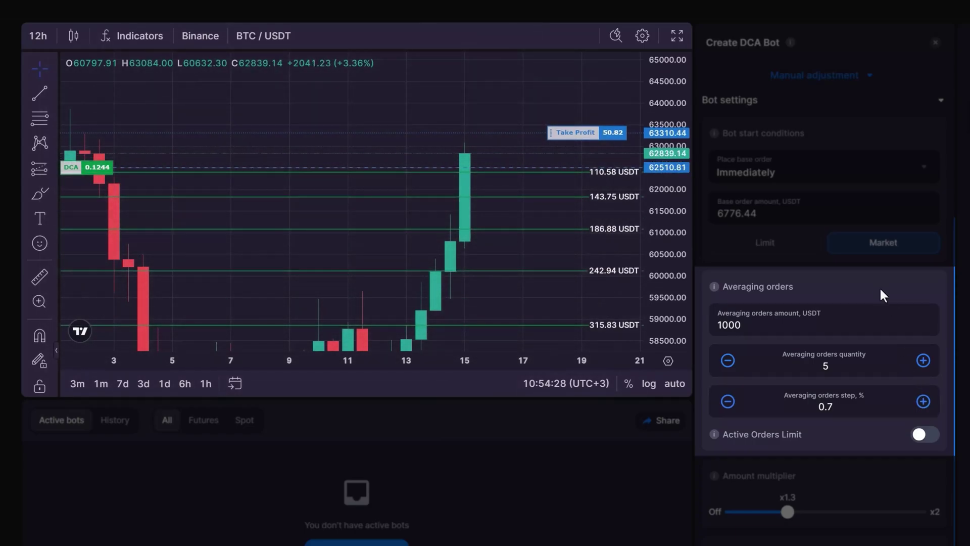
# - Try an Active Orders Limit of 4, then switch the limit off
pyautogui.click(925, 434)
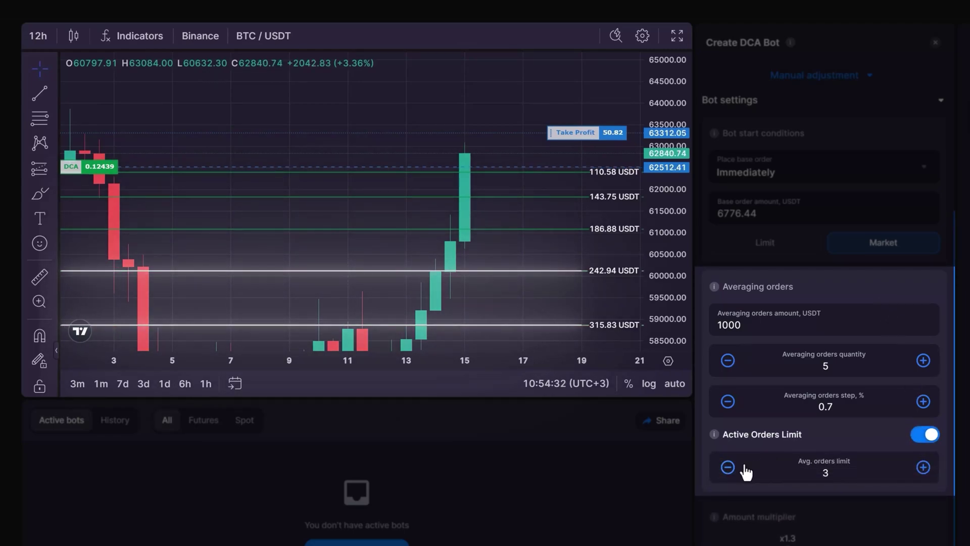
pyautogui.click(727, 467)
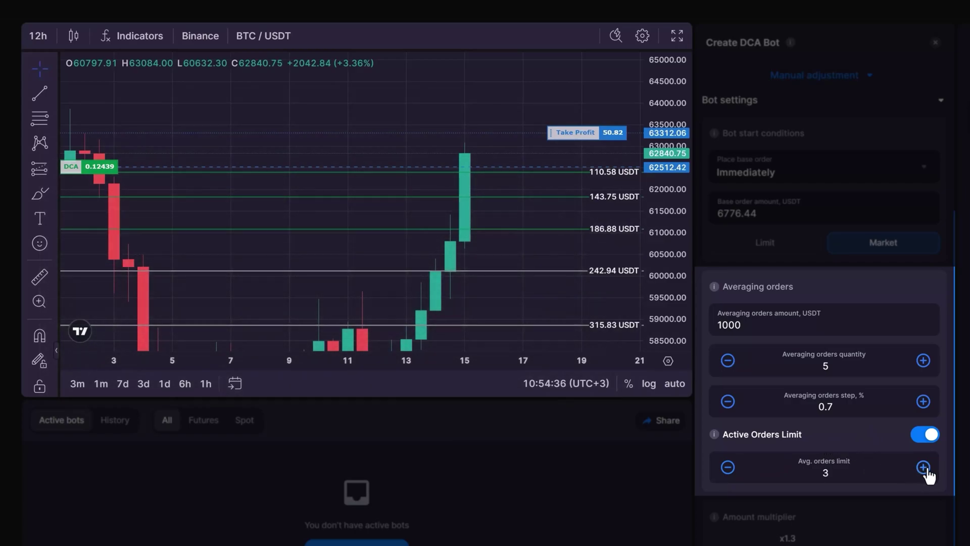
pyautogui.click(922, 466)
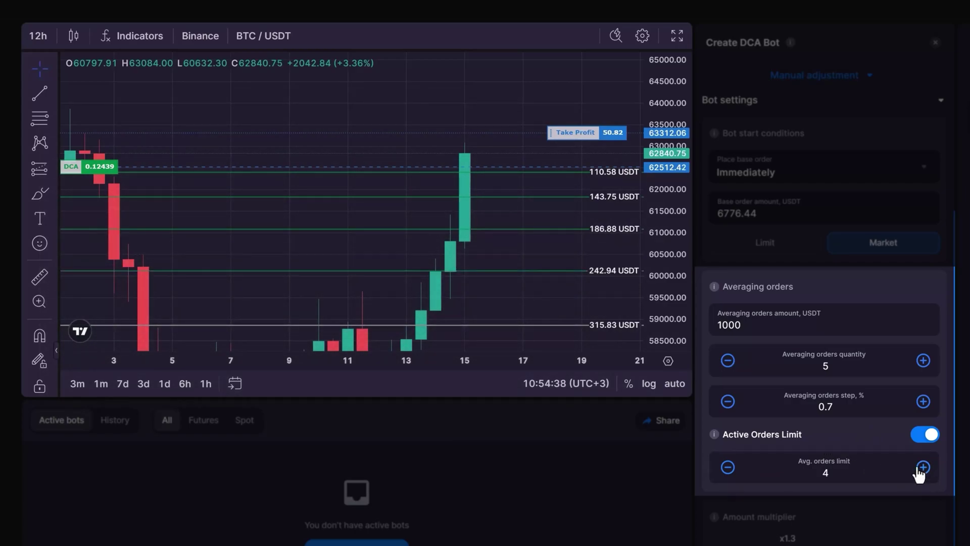
pyautogui.click(923, 434)
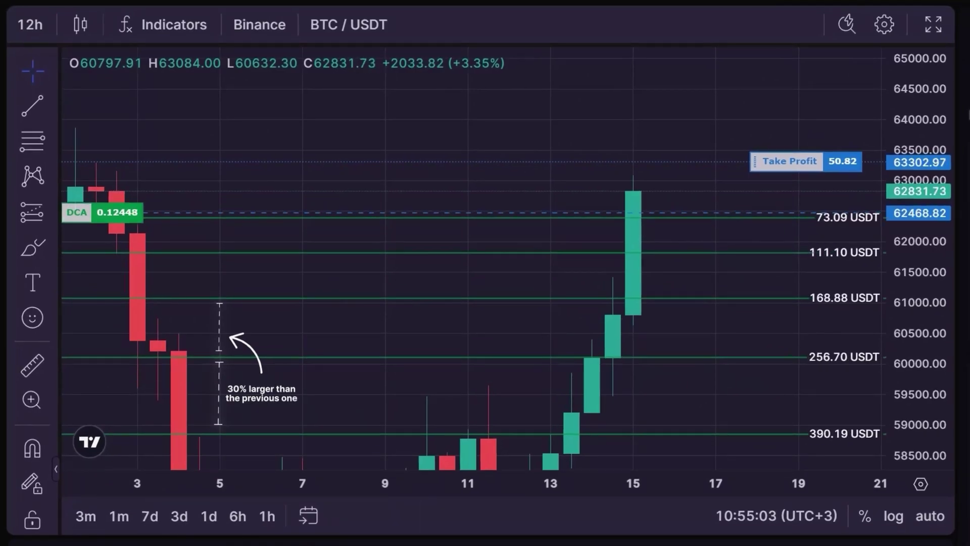
# - Raise the amount multiplier from x1.3 to x1.43
pyautogui.moveTo(969, 545); pyautogui.dragTo(969, 545)
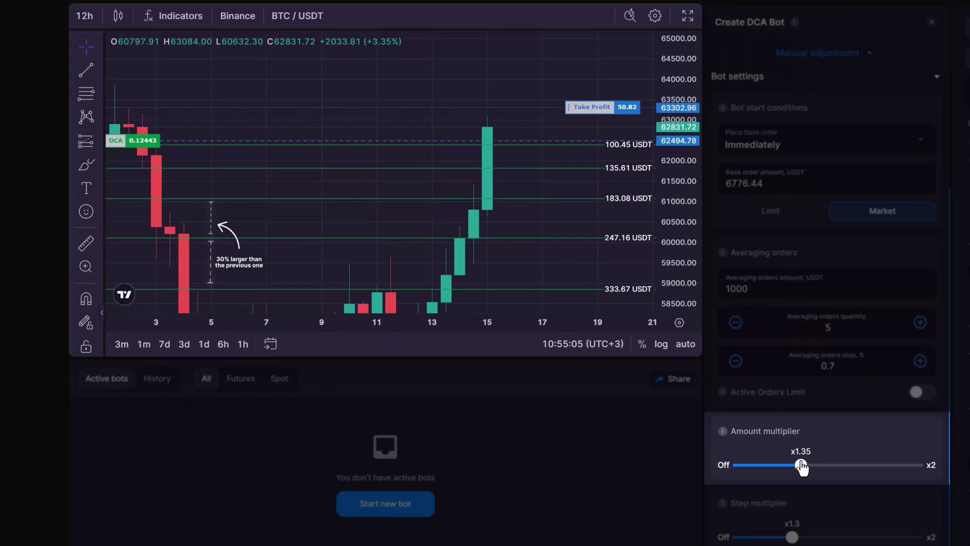
pyautogui.moveTo(801, 466); pyautogui.dragTo(815, 465)
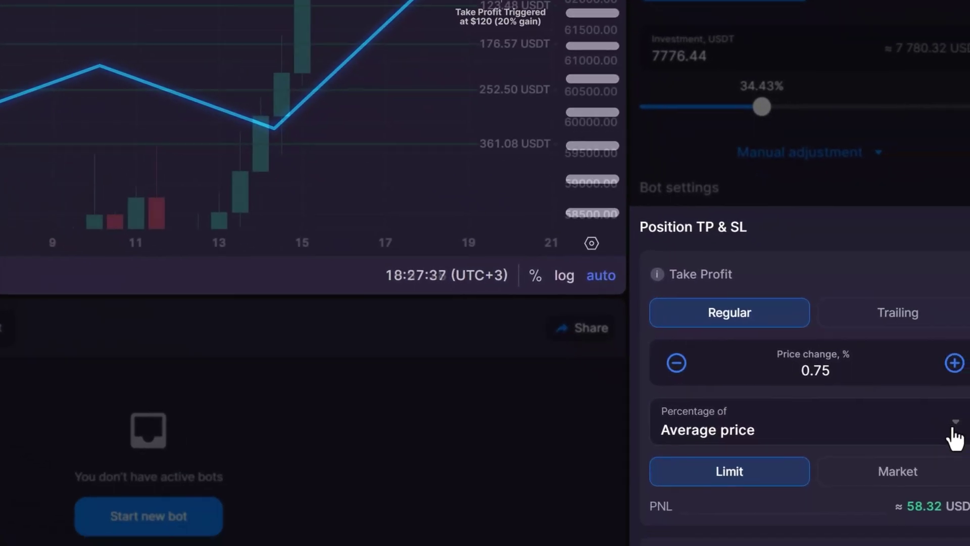
# - Change the Take Profit 'Percentage of' basis to Average price + Indicators
pyautogui.click(969, 545)
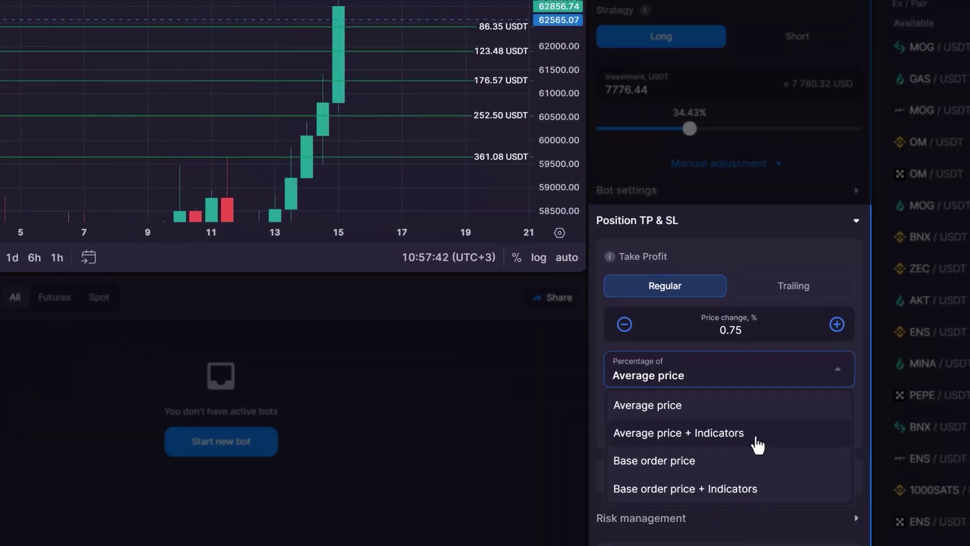
pyautogui.click(624, 395)
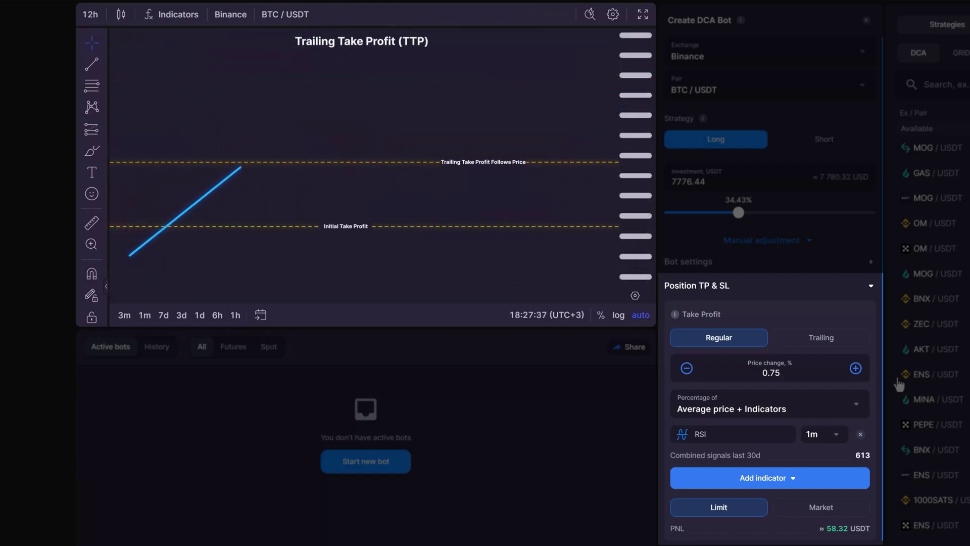
# - Make take profit trailing with a 1% trigger and 0.01% deviation, based on Average price
pyautogui.click(828, 337)
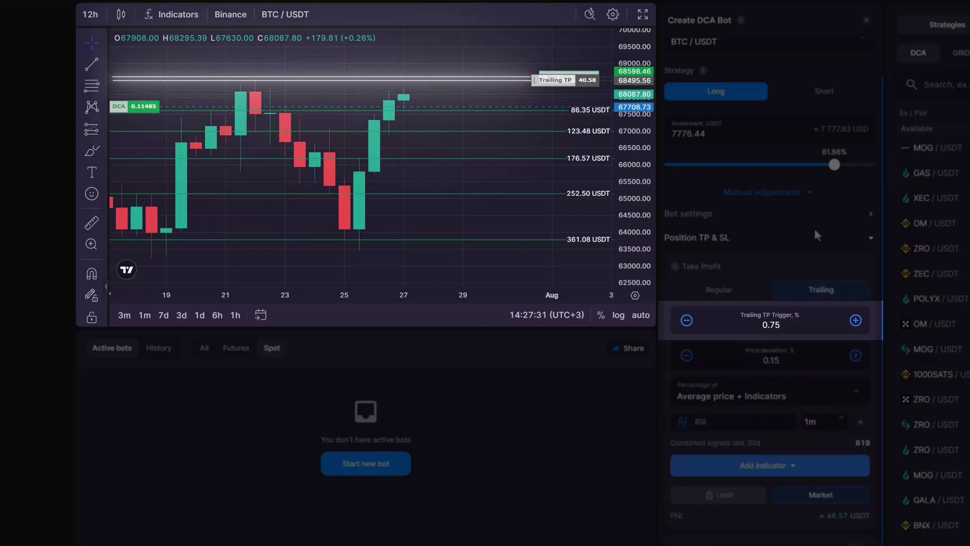
pyautogui.click(859, 323)
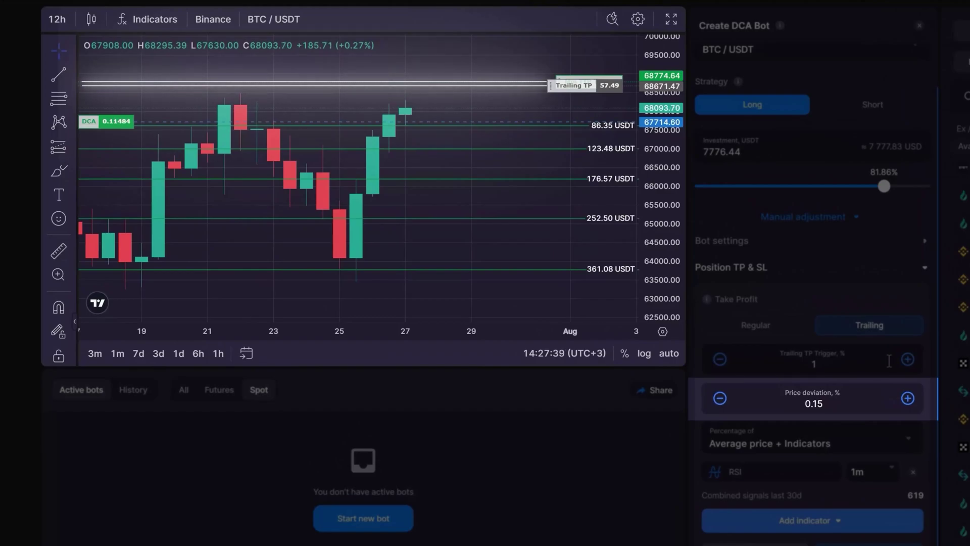
pyautogui.click(720, 398)
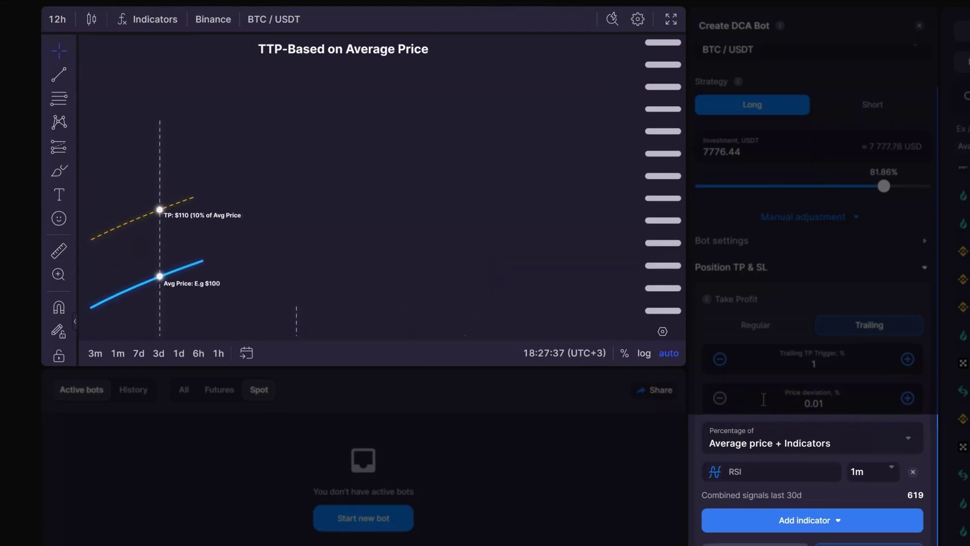
pyautogui.click(907, 437)
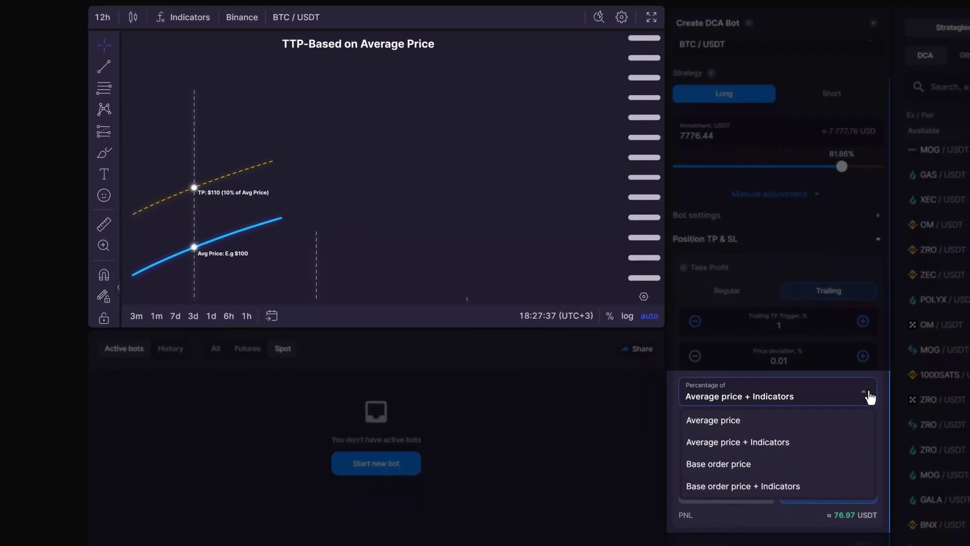
pyautogui.click(774, 423)
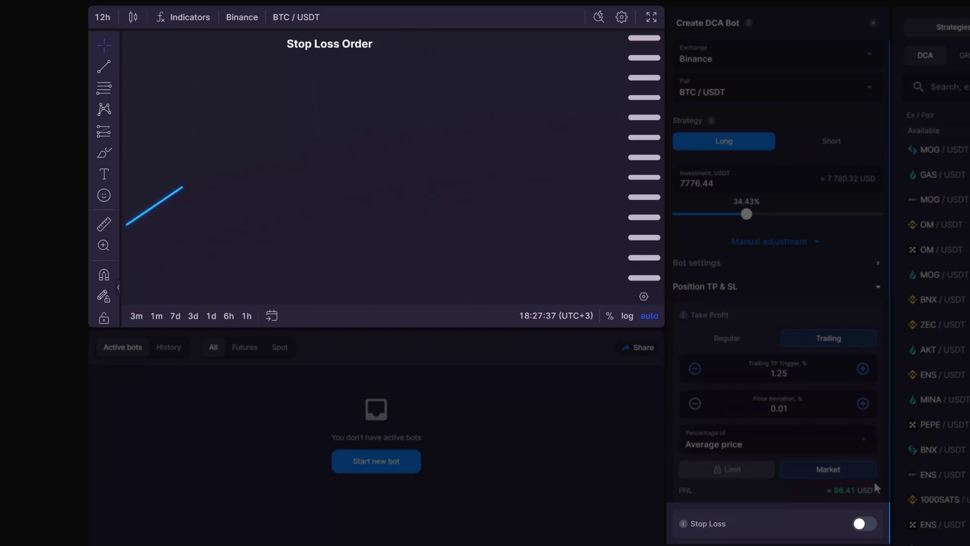
# - Turn on Stop Loss and Trailing SL, giving a 1% trailing price deviation
pyautogui.click(869, 525)
pyautogui.scroll(-3, 814, 463)
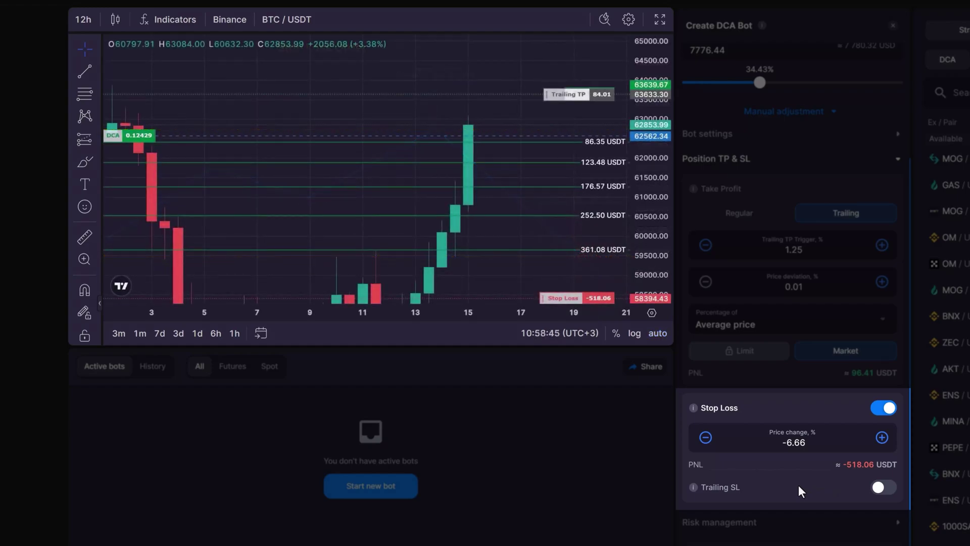
pyautogui.click(882, 486)
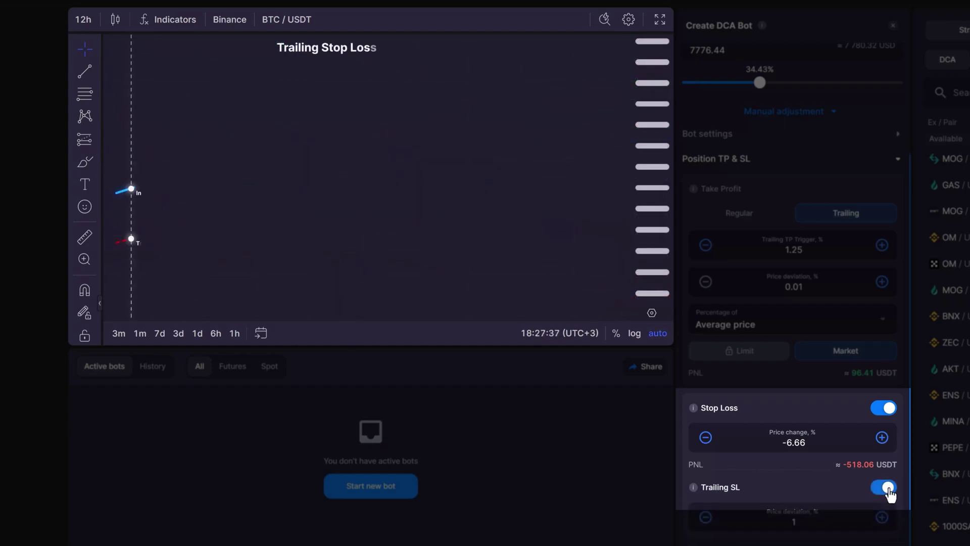
pyautogui.scroll(-1, 803, 450)
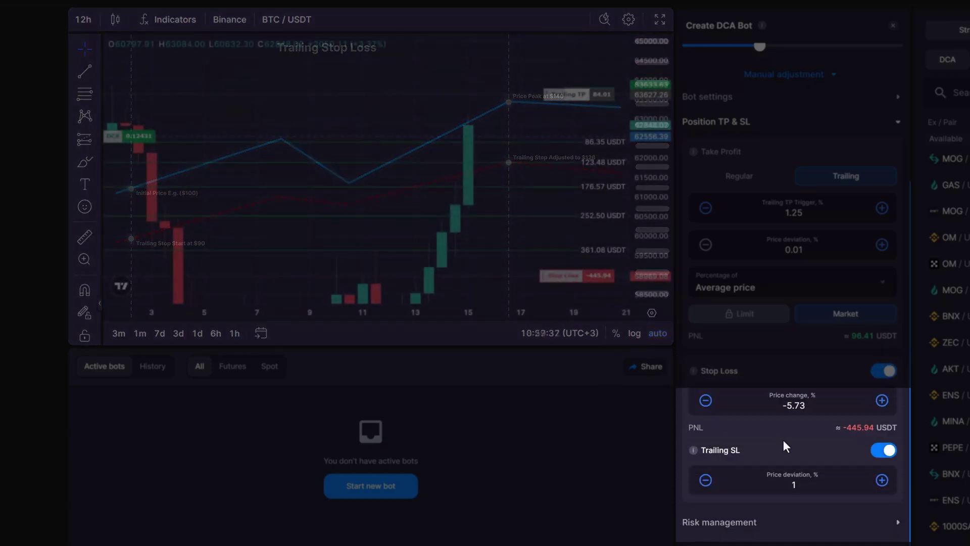
# - In Risk management, enable Target total profit at 40% and Allowed total loss at 10%
pyautogui.click(895, 521)
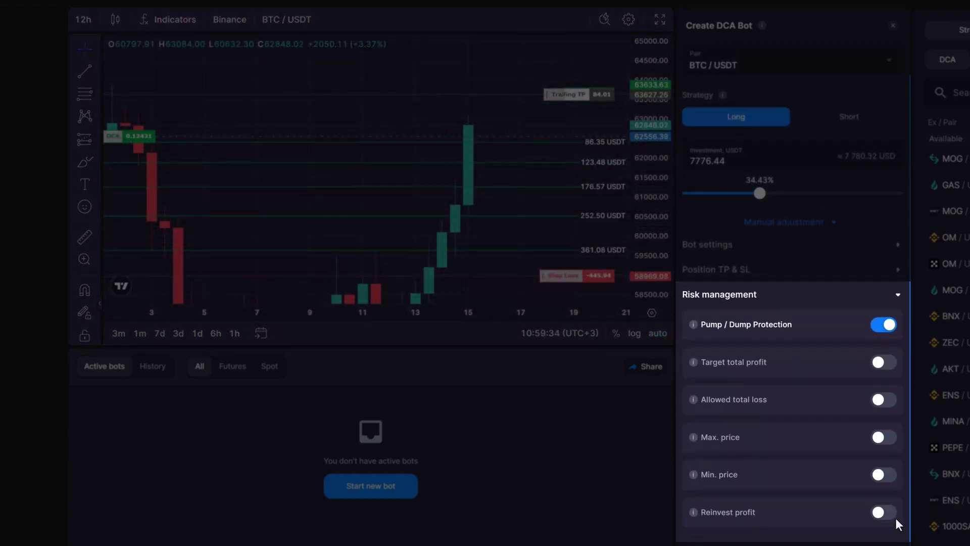
pyautogui.scroll(-1, 896, 517)
pyautogui.scroll(1, 464, 476)
pyautogui.click(885, 361)
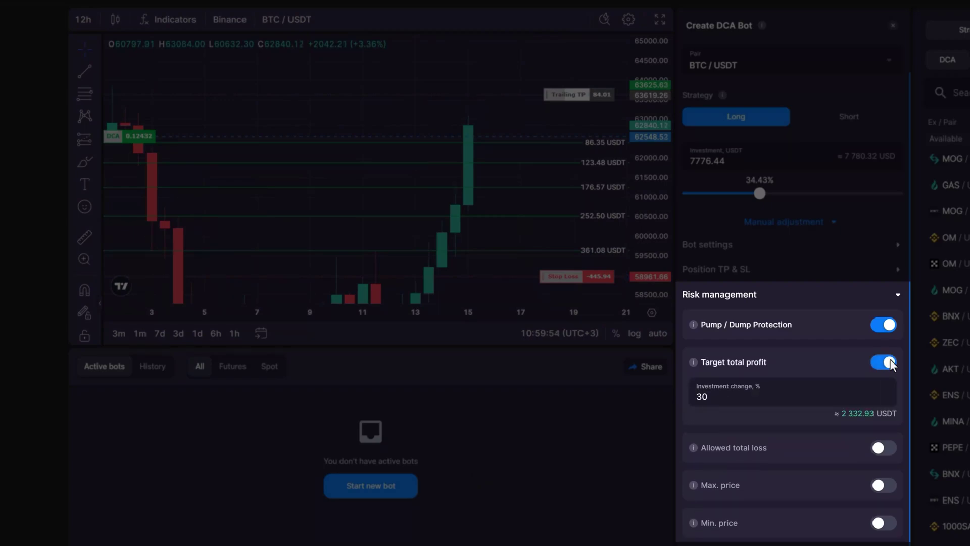
pyautogui.click(891, 448)
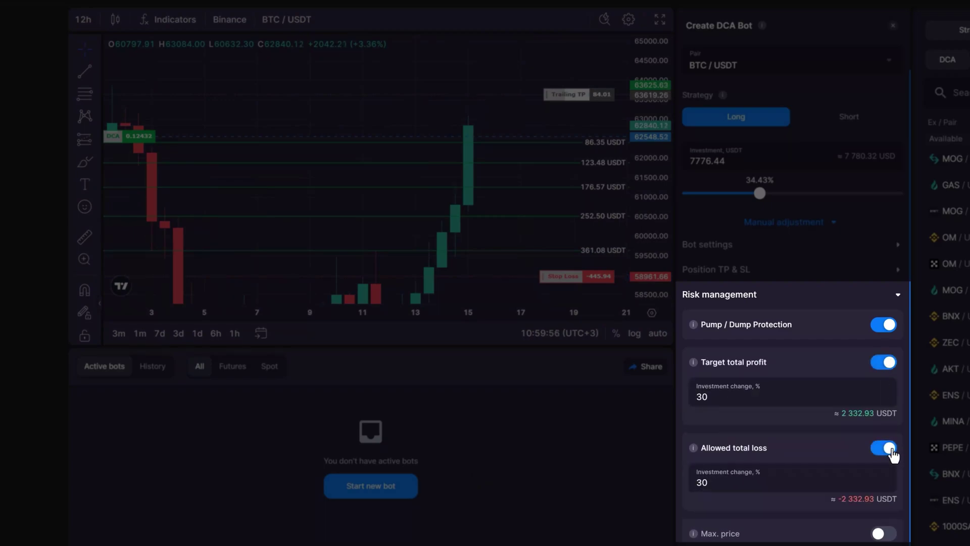
pyautogui.doubleClick(720, 486)
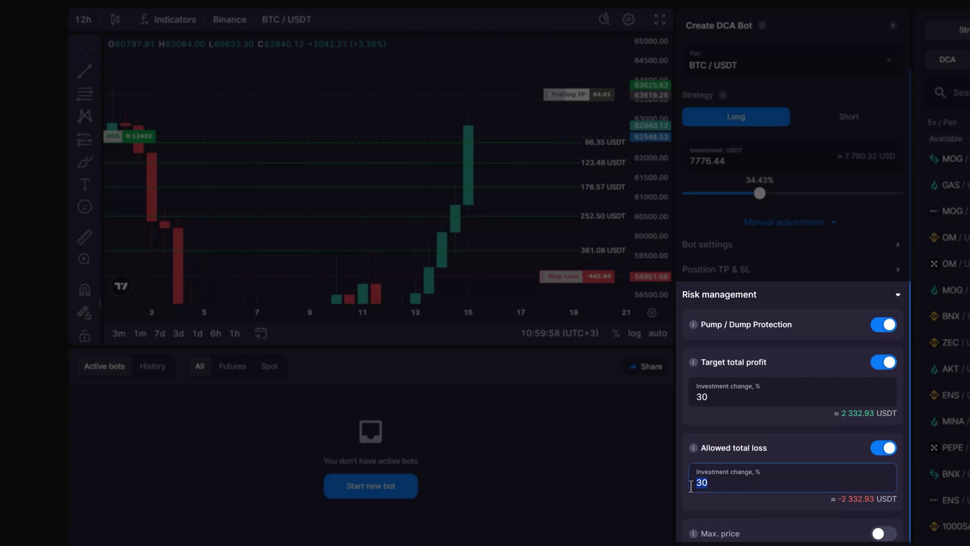
pyautogui.write('10')
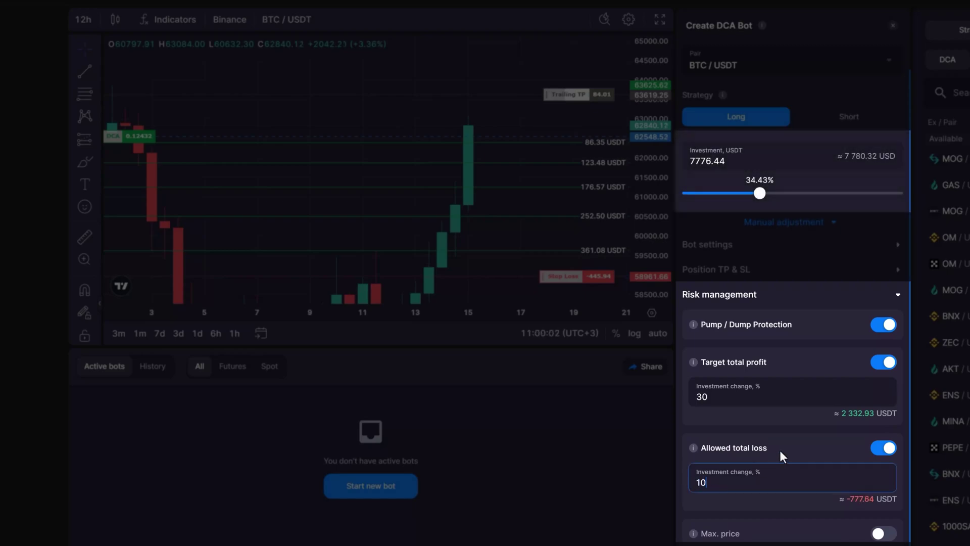
pyautogui.click(711, 397)
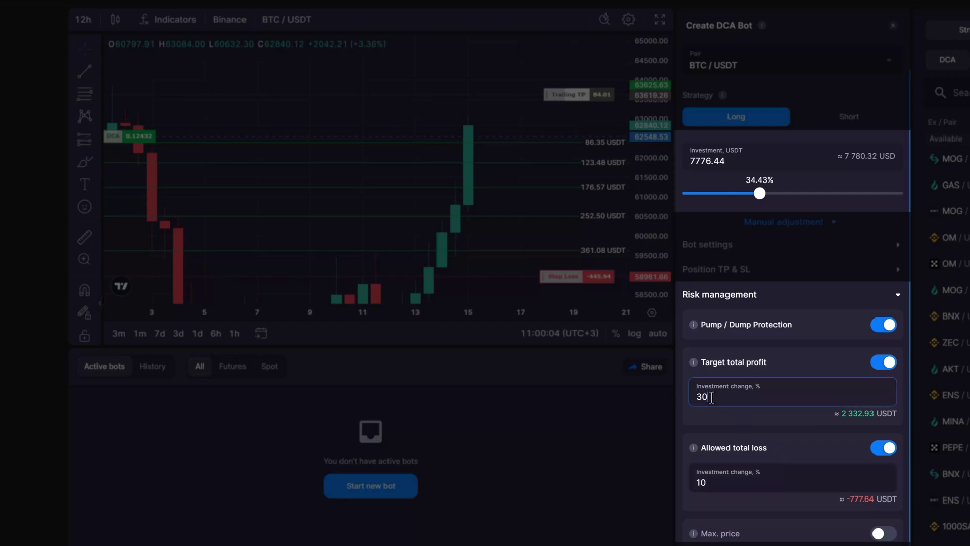
pyautogui.write('40')
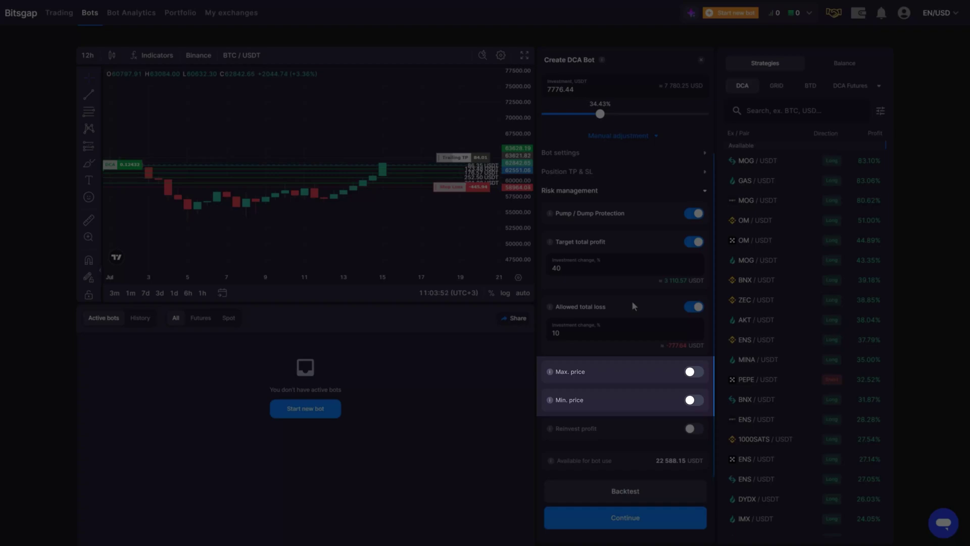
# - Enable the Max. and Min. price bounds (Min. at -20%) and lower Max. price to 72 166.93 (14.82%)
pyautogui.click(694, 372)
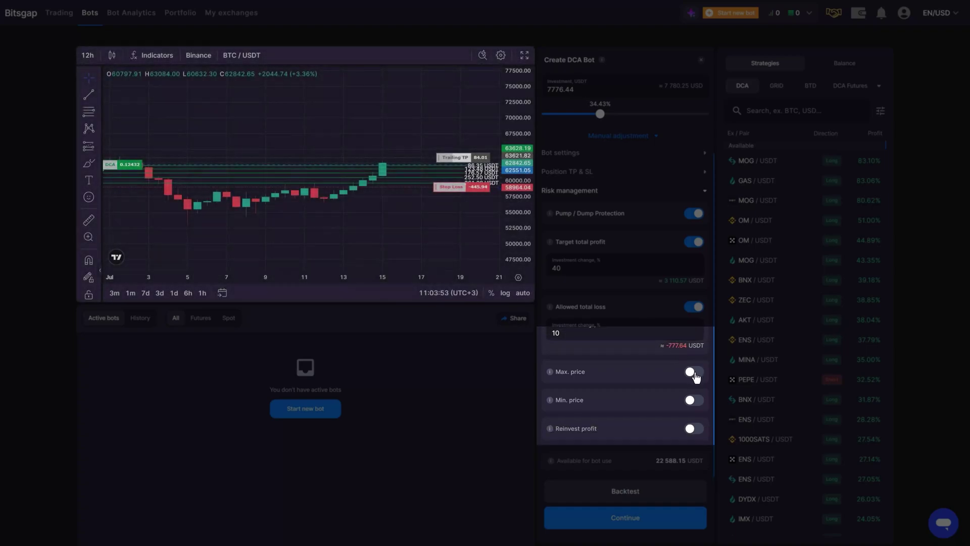
pyautogui.click(701, 439)
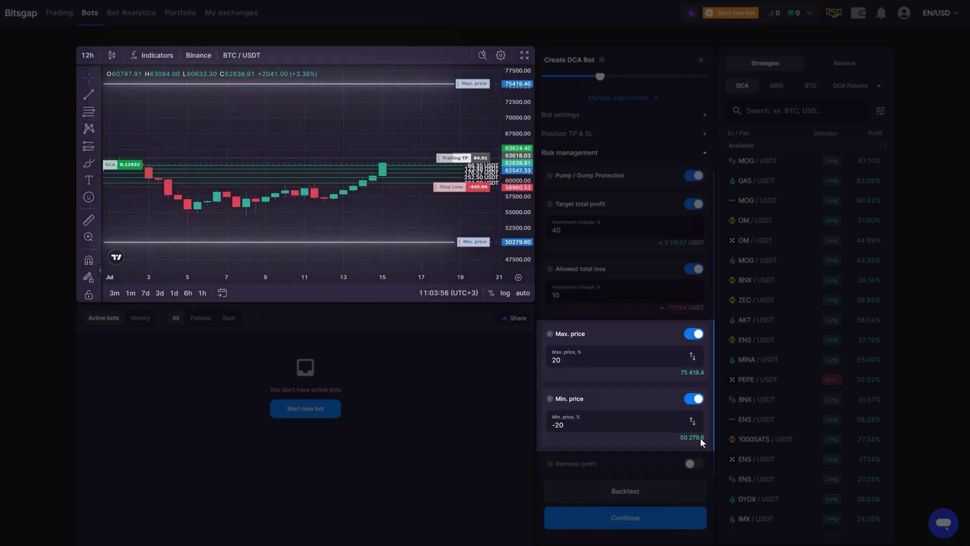
pyautogui.moveTo(473, 83); pyautogui.dragTo(474, 103)
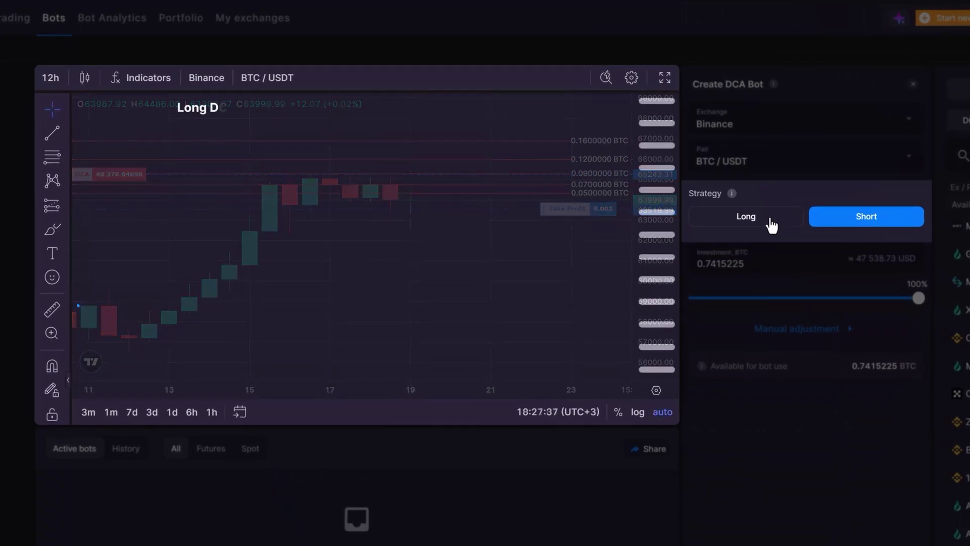
# - Switch the DCA bot's strategy from Short to Long
pyautogui.click(768, 221)
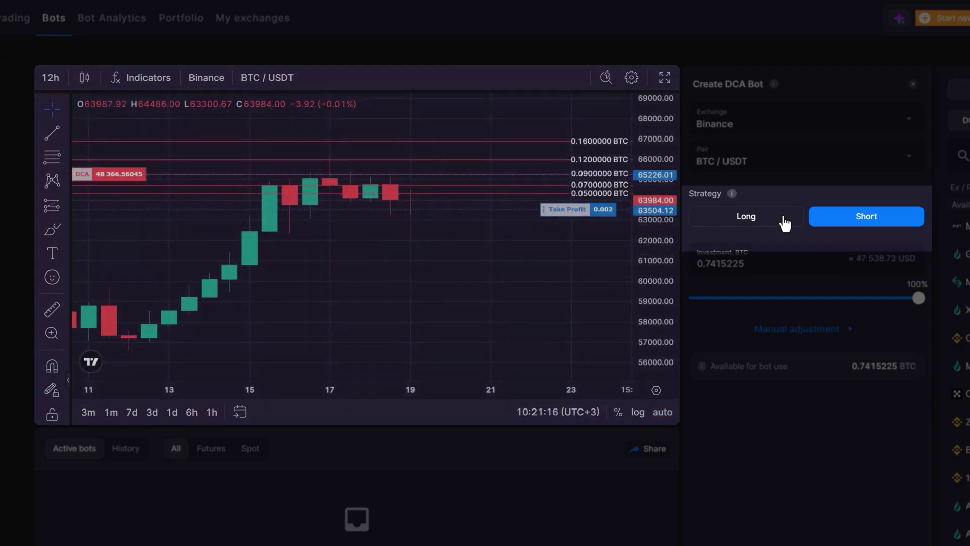
# - Confirm the Long strategy with USDT investment and expand the Manual adjustment bot settings
pyautogui.click(784, 221)
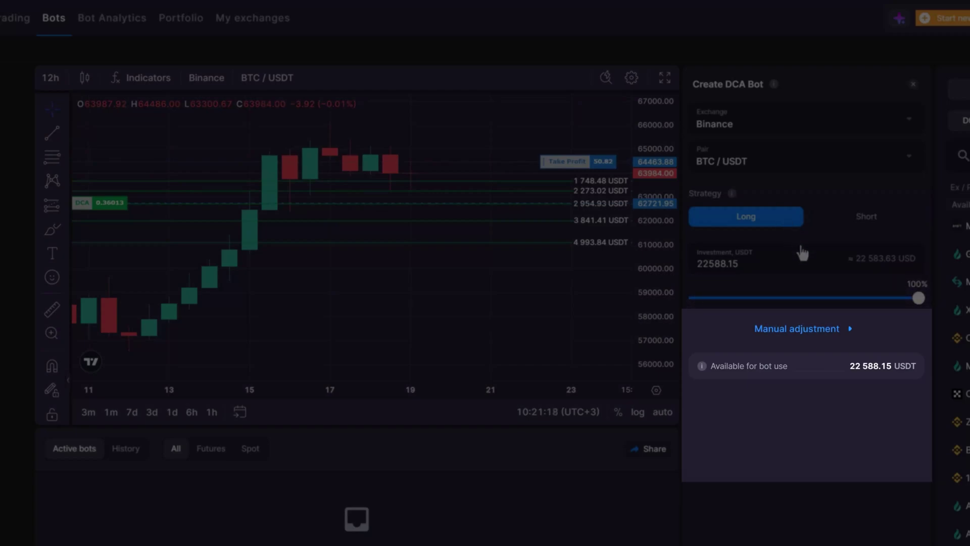
pyautogui.click(849, 329)
pyautogui.click(918, 352)
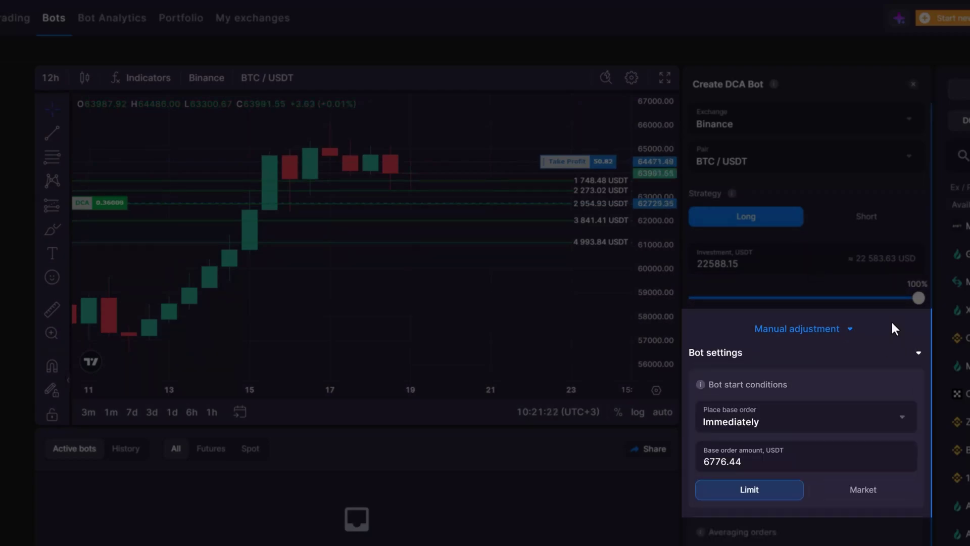
# - Place the 6776.44 USDT base order by RSI 1m indicator signal, keeping it a Limit order
pyautogui.click(898, 420)
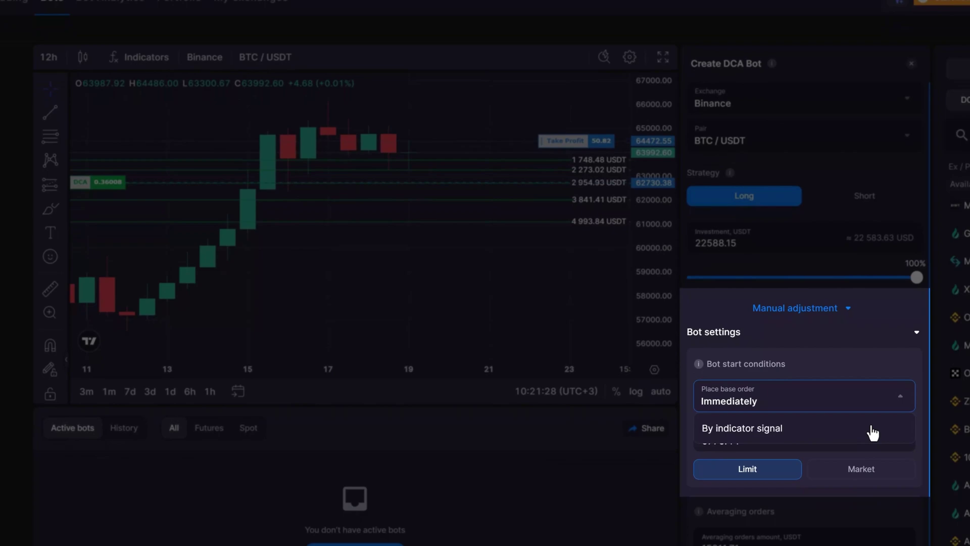
pyautogui.click(875, 450)
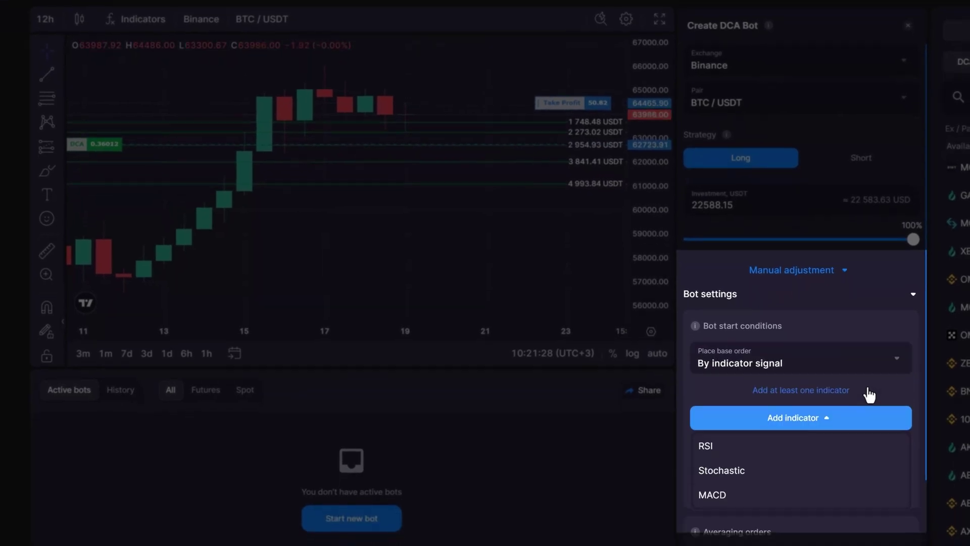
pyautogui.click(820, 451)
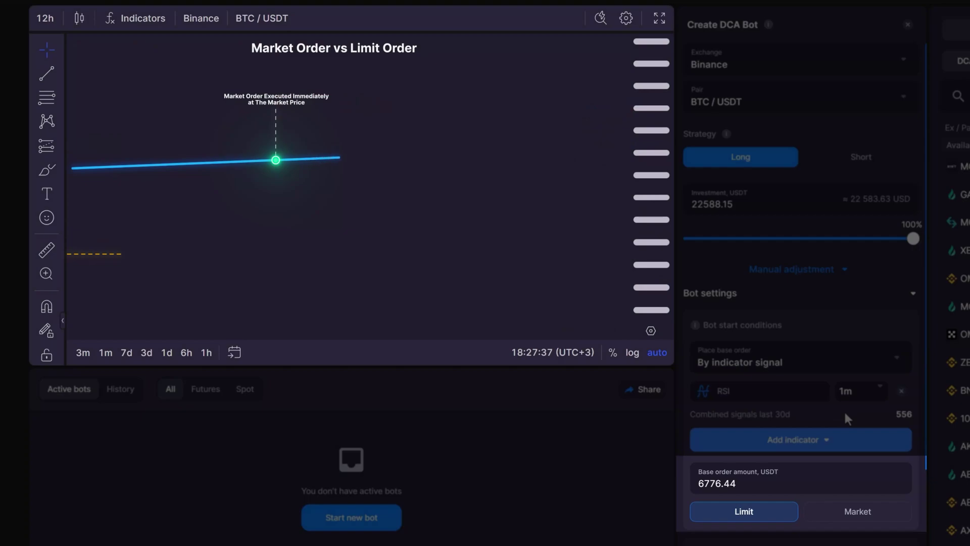
pyautogui.click(857, 511)
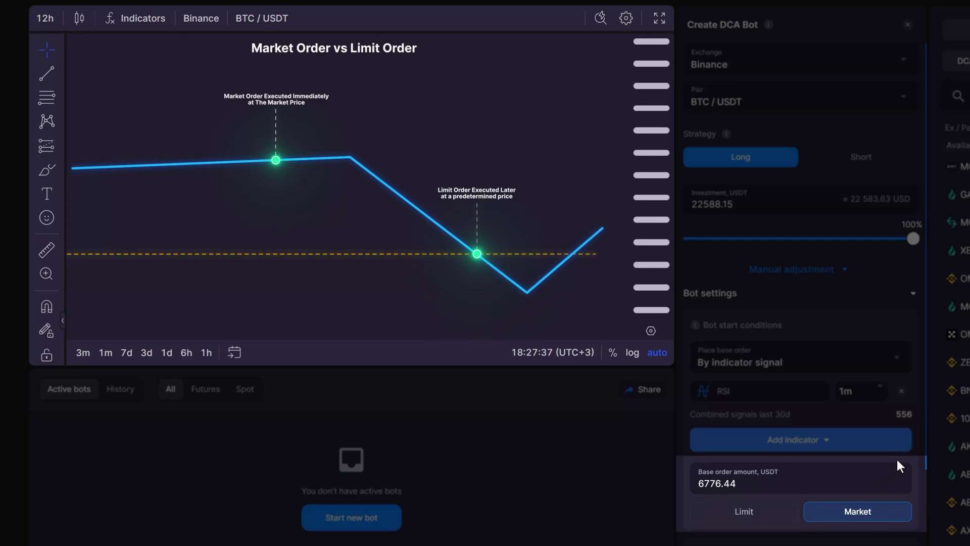
pyautogui.click(777, 516)
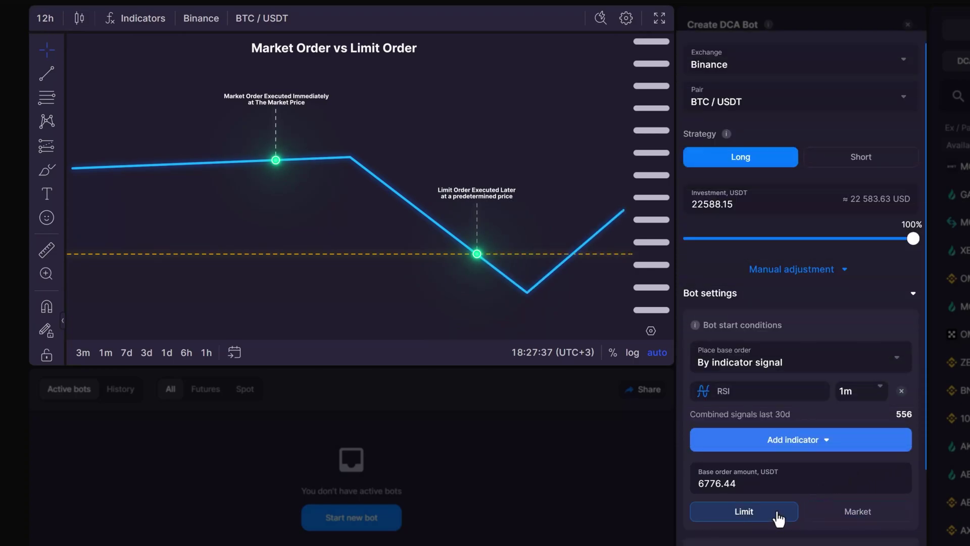
# - Raise the take-profit level to 133.06 and keep the 5 averaging orders at a 0.5% step
pyautogui.scroll(-5, 776, 508)
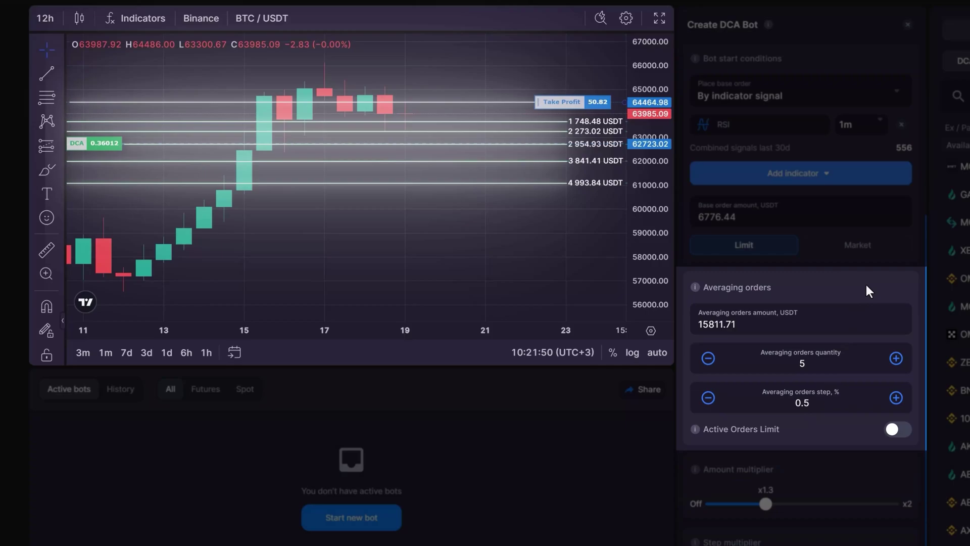
pyautogui.click(896, 398)
pyautogui.click(896, 398)
pyautogui.click(896, 398)
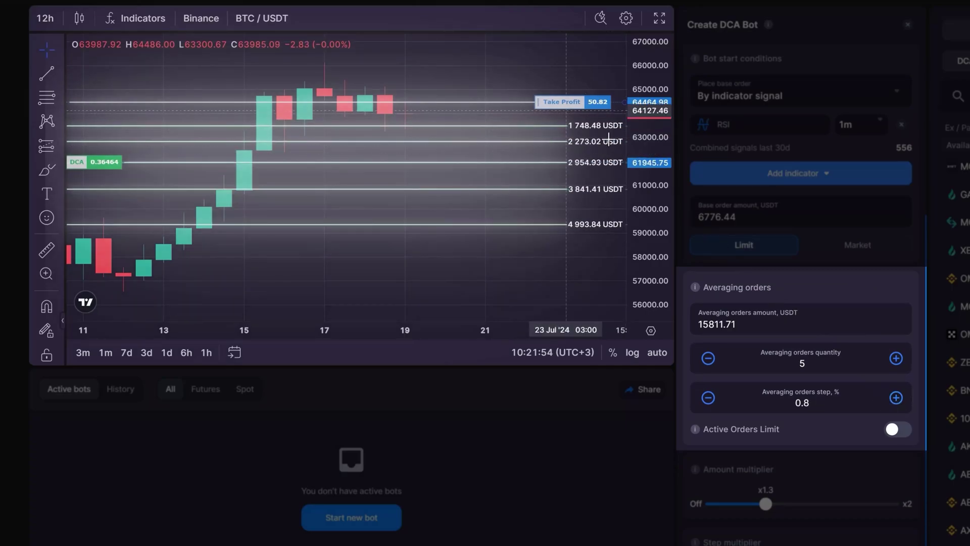
pyautogui.moveTo(566, 102); pyautogui.dragTo(566, 83)
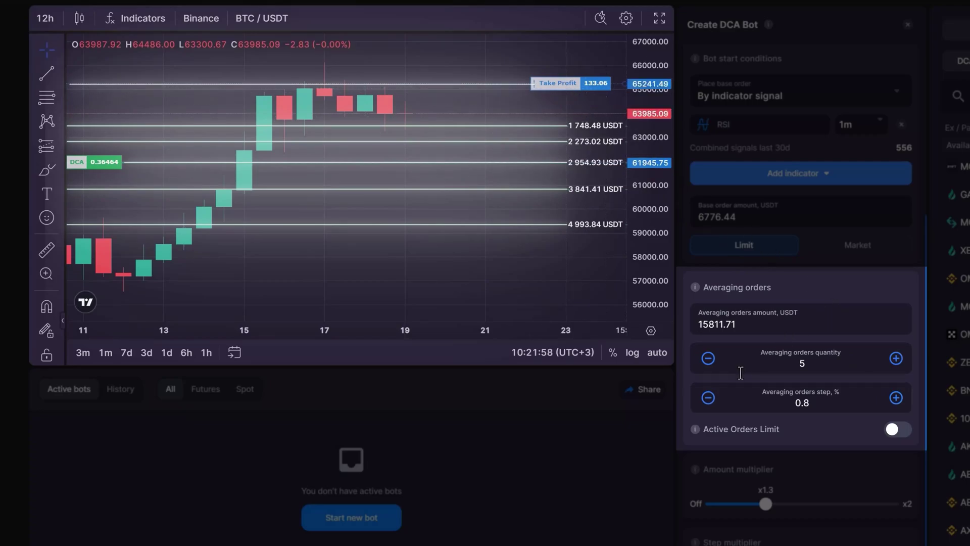
pyautogui.click(707, 398)
pyautogui.click(707, 397)
pyautogui.click(708, 398)
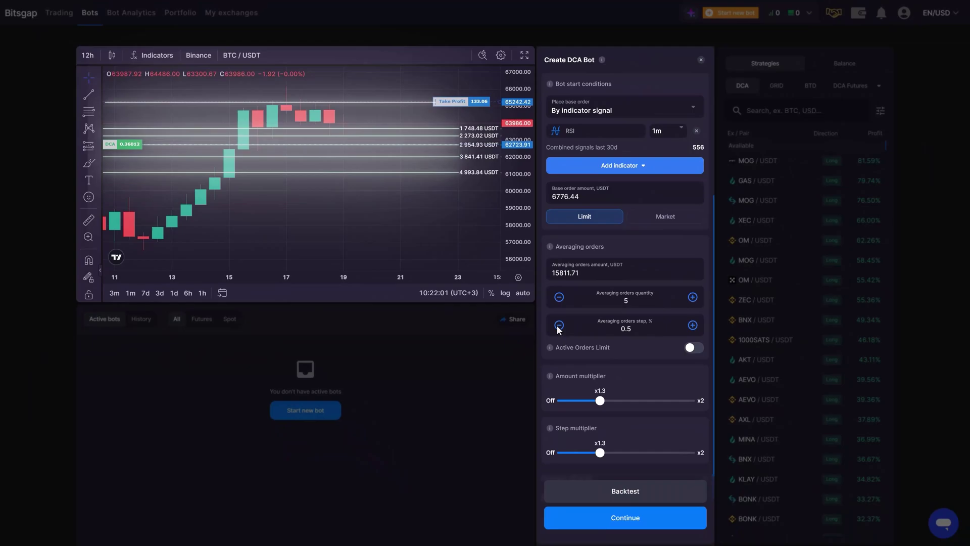
pyautogui.scroll(-2, 581, 343)
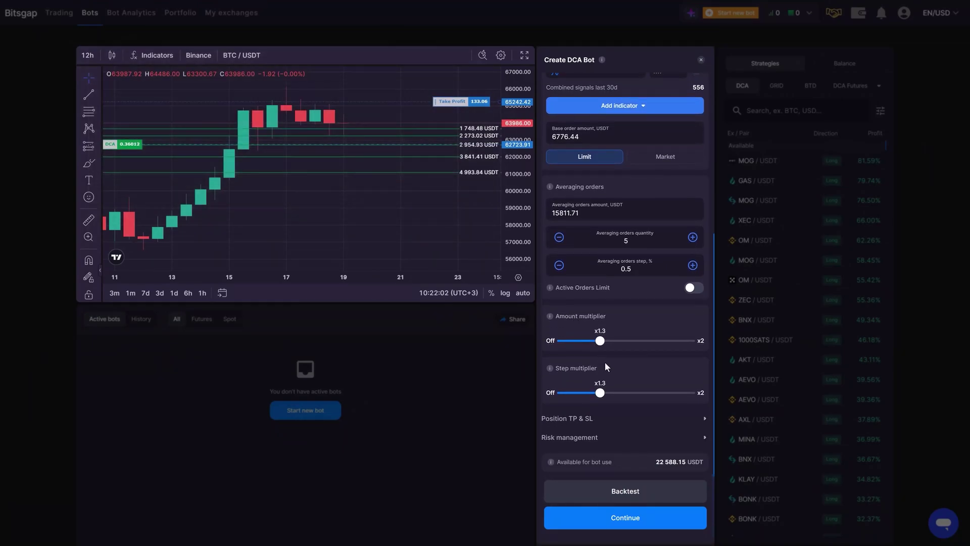
# - In Risk management, enable an allowed total loss of 40%
pyautogui.click(702, 437)
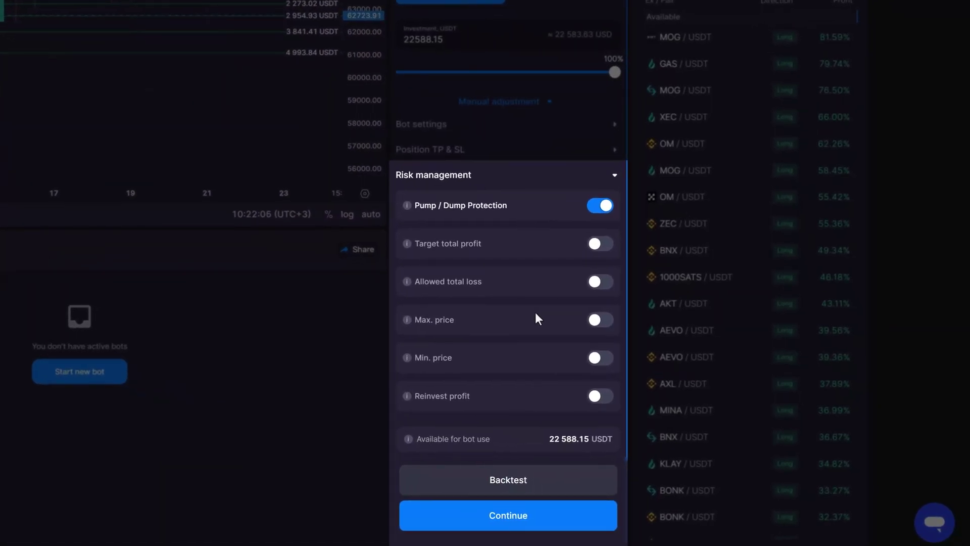
pyautogui.click(606, 286)
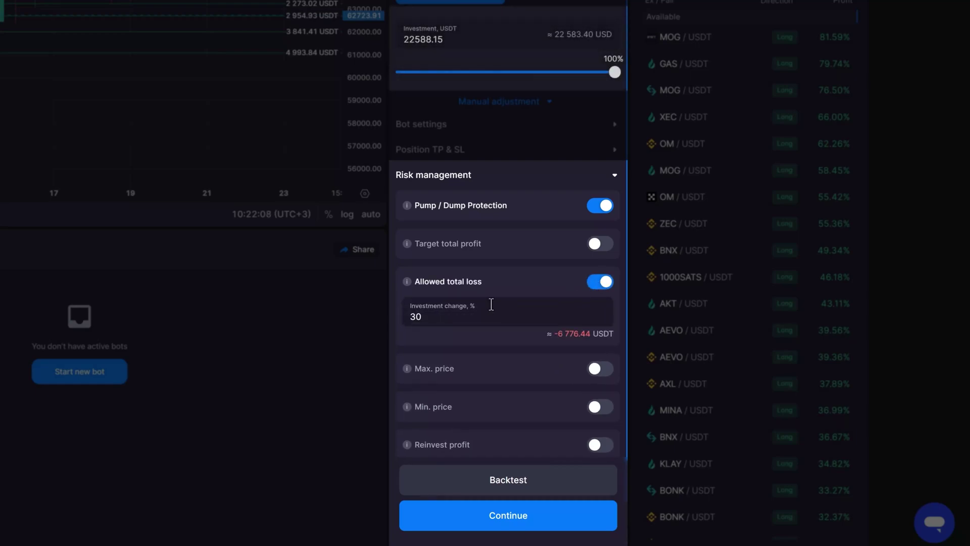
pyautogui.moveTo(427, 317); pyautogui.dragTo(400, 321)
pyautogui.write('40')
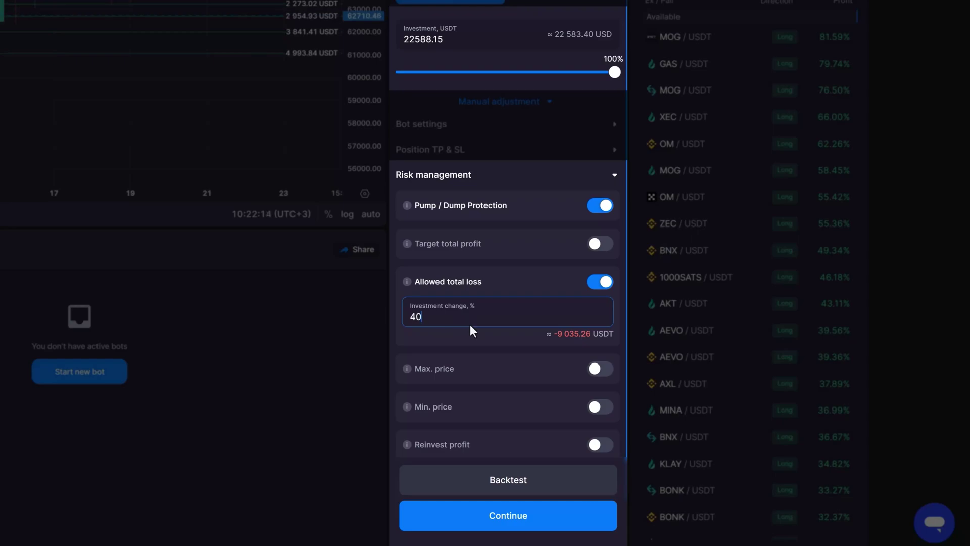
# - Enable a 50% target total profit and switch on Reinvest profit
pyautogui.click(603, 245)
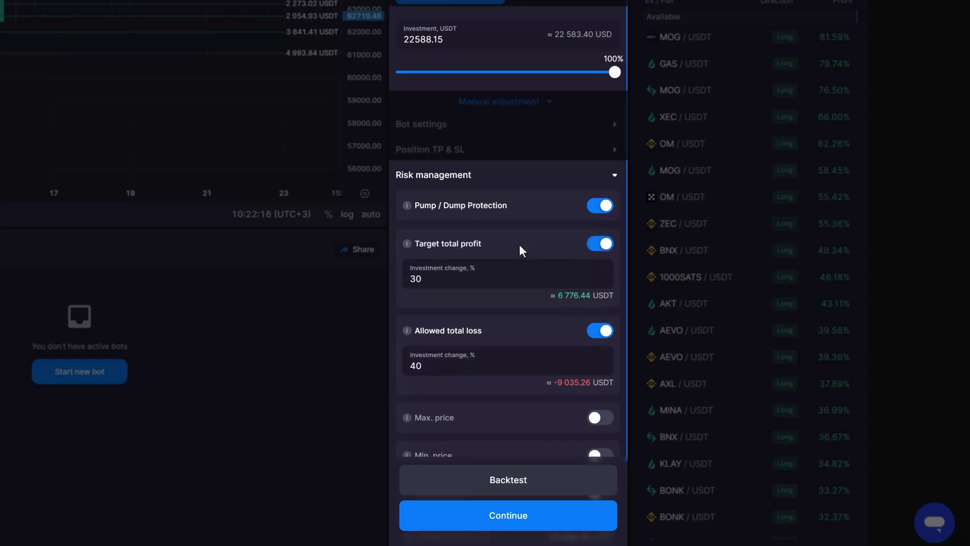
pyautogui.moveTo(431, 278); pyautogui.dragTo(402, 279)
pyautogui.write('50')
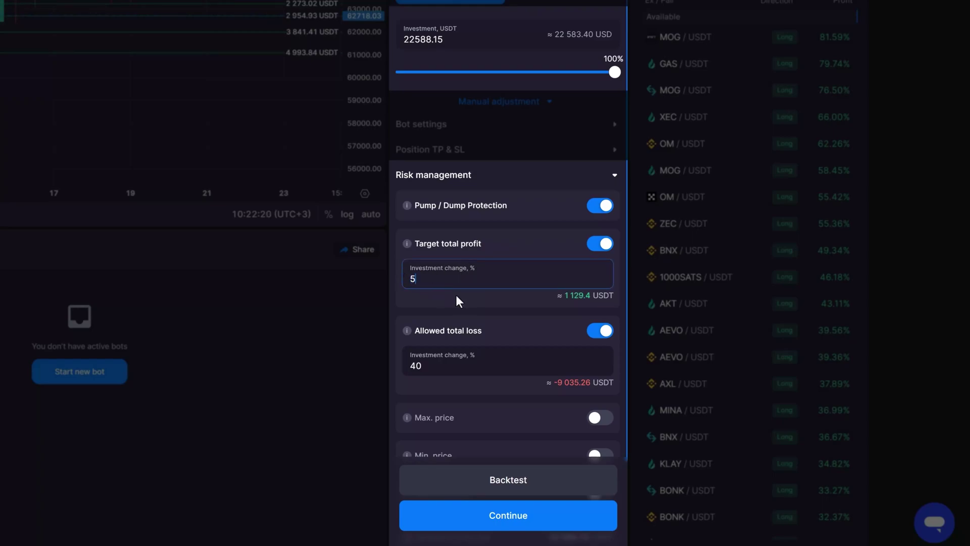
pyautogui.click(456, 296)
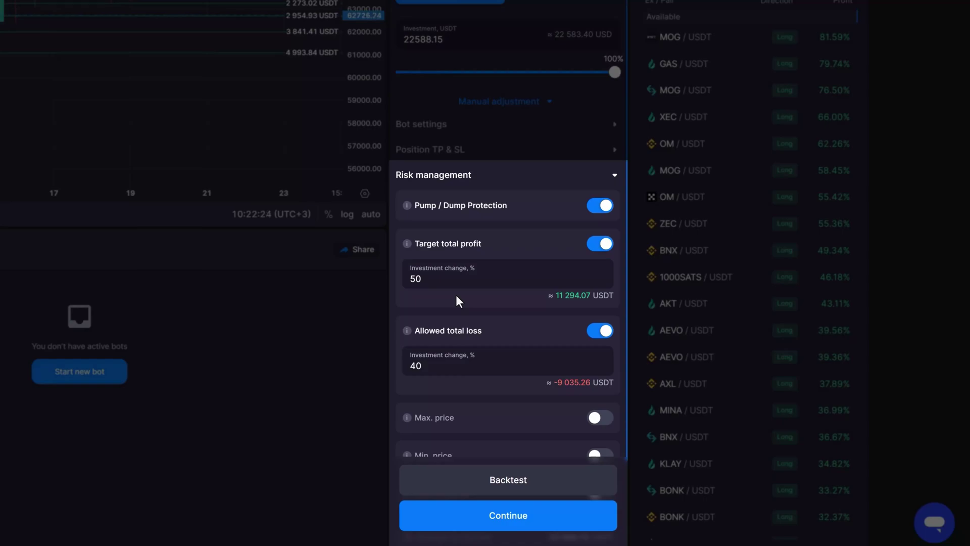
pyautogui.scroll(-2, 455, 295)
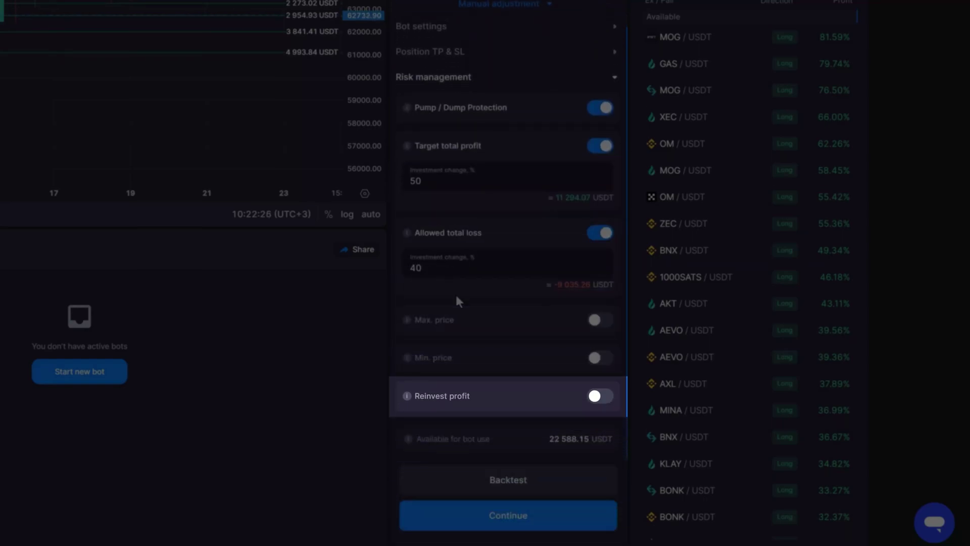
pyautogui.click(603, 398)
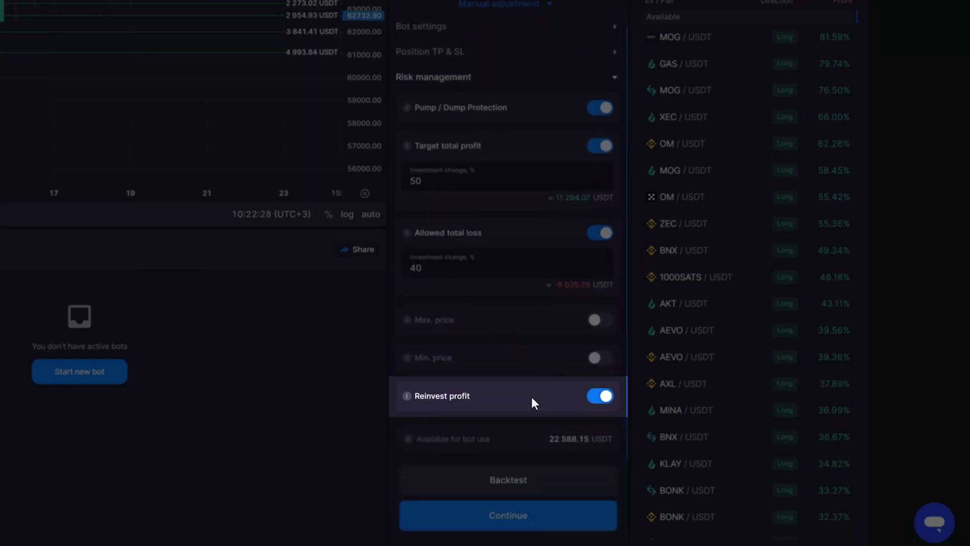